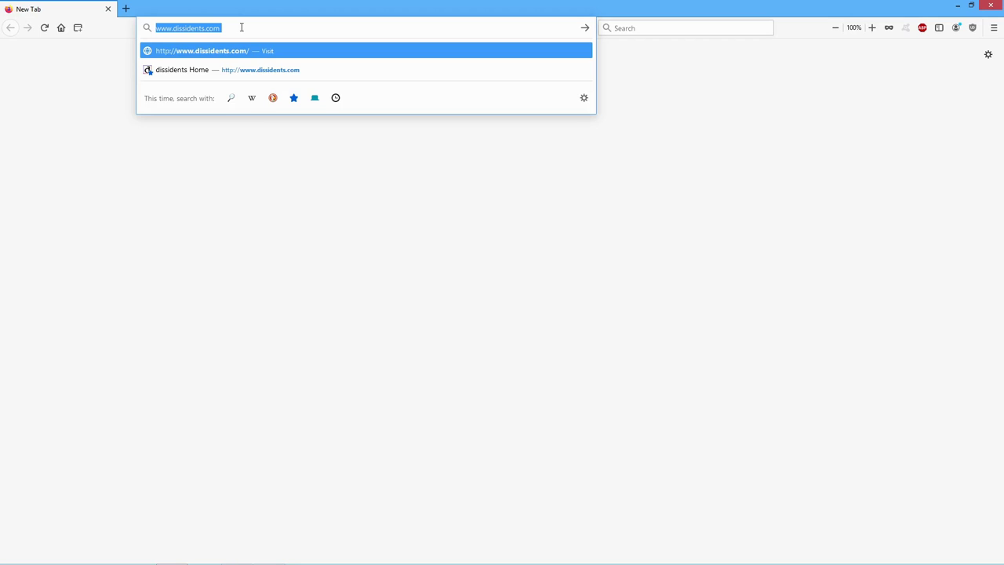
key(Return)
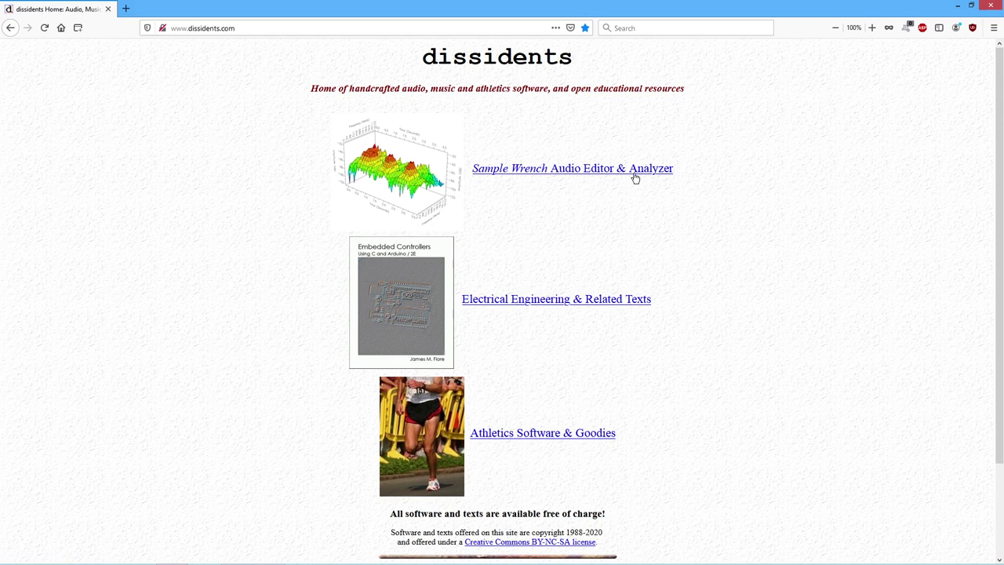
click(594, 170)
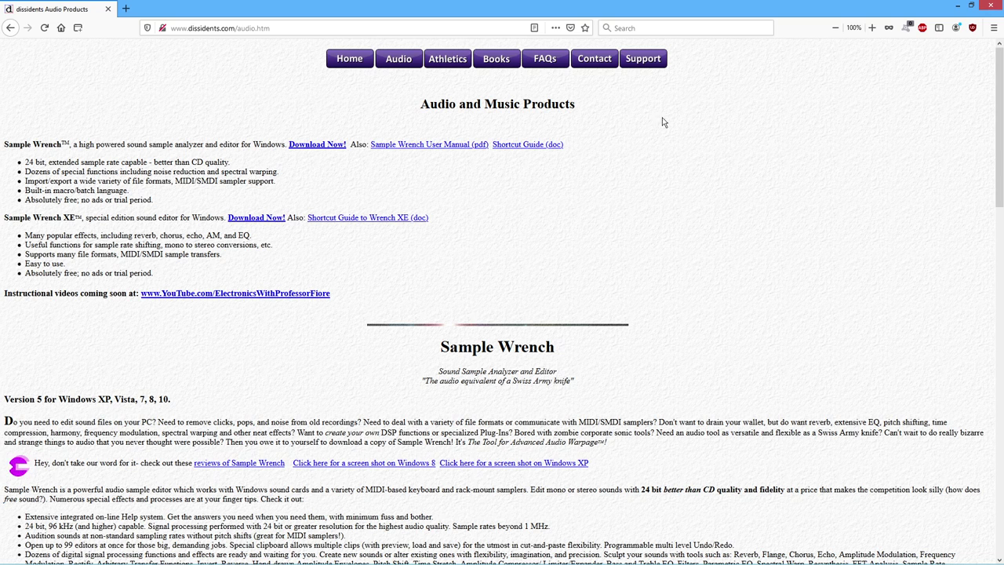
Close Firefox to return to the Sample Wrench window.
click(991, 8)
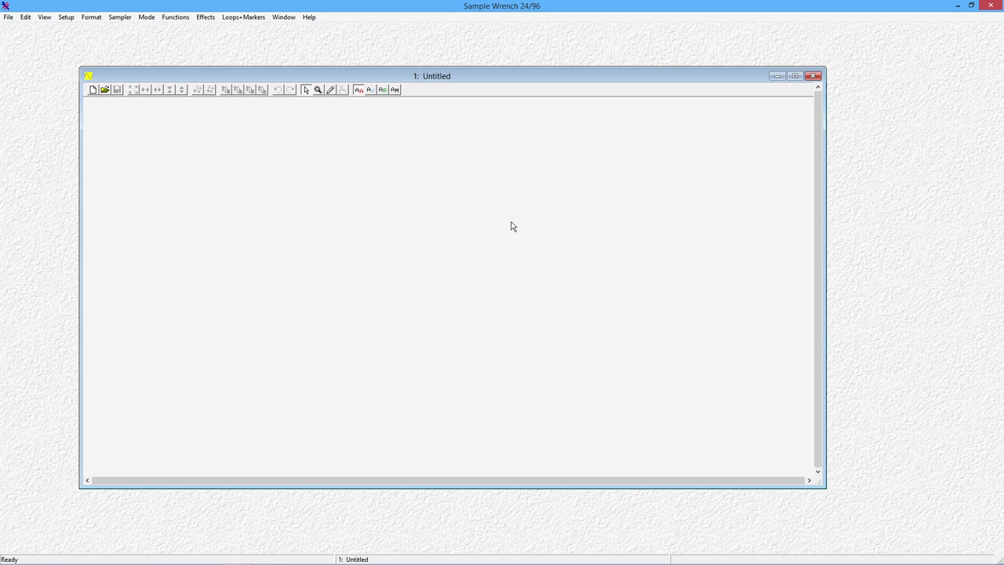
Open the recent file 5forms.wav from the File menu's recent list.
click(8, 17)
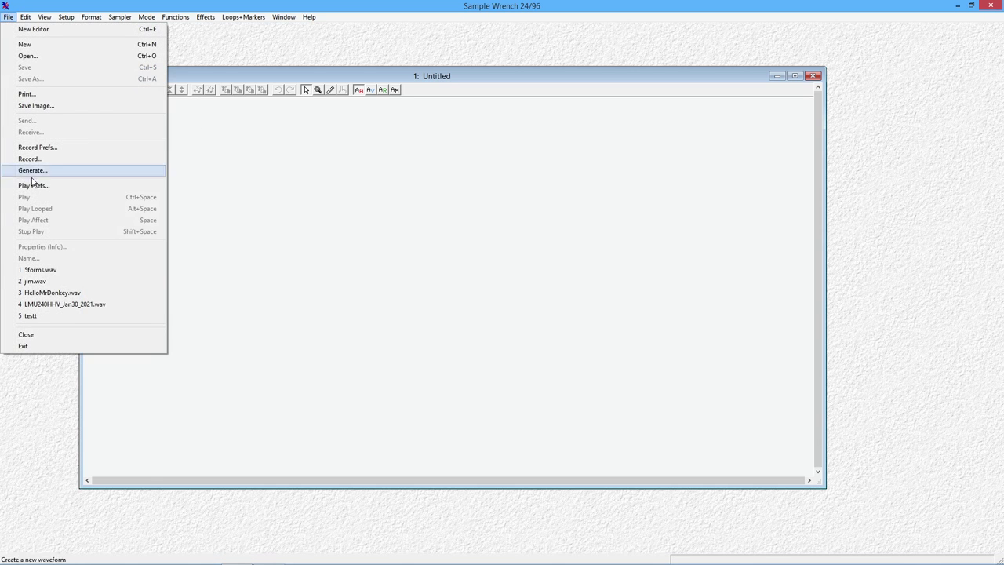
click(60, 269)
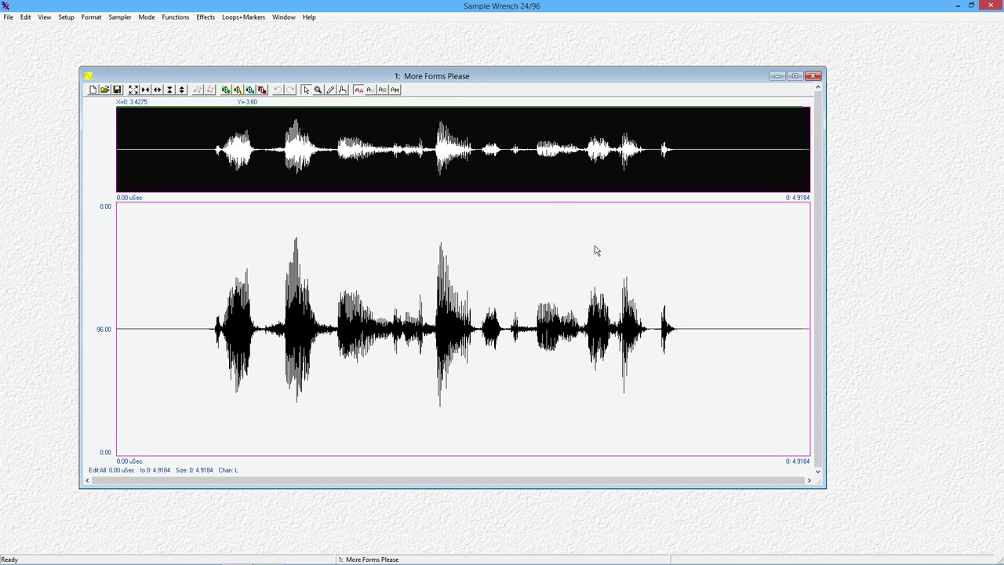
click(8, 17)
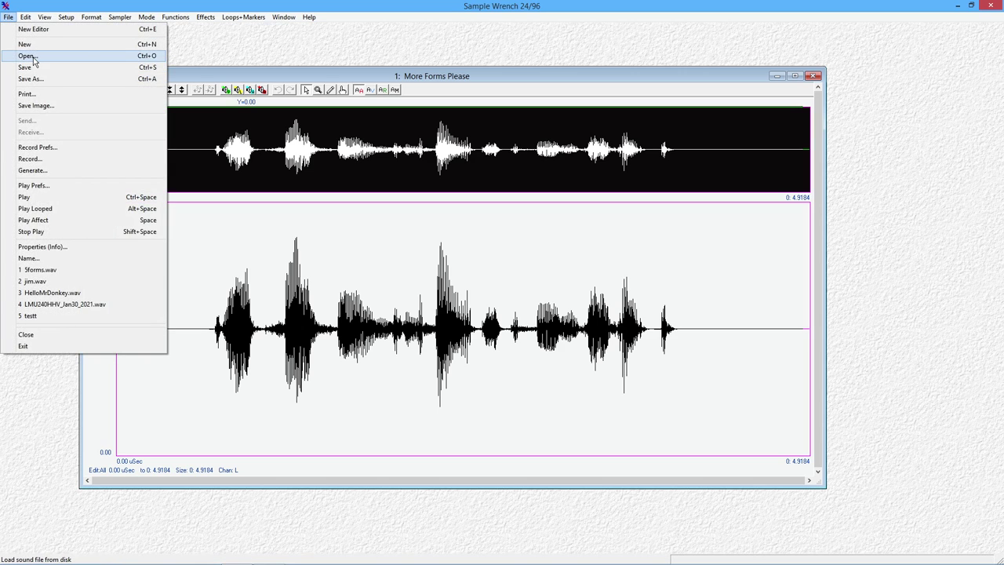
click(274, 49)
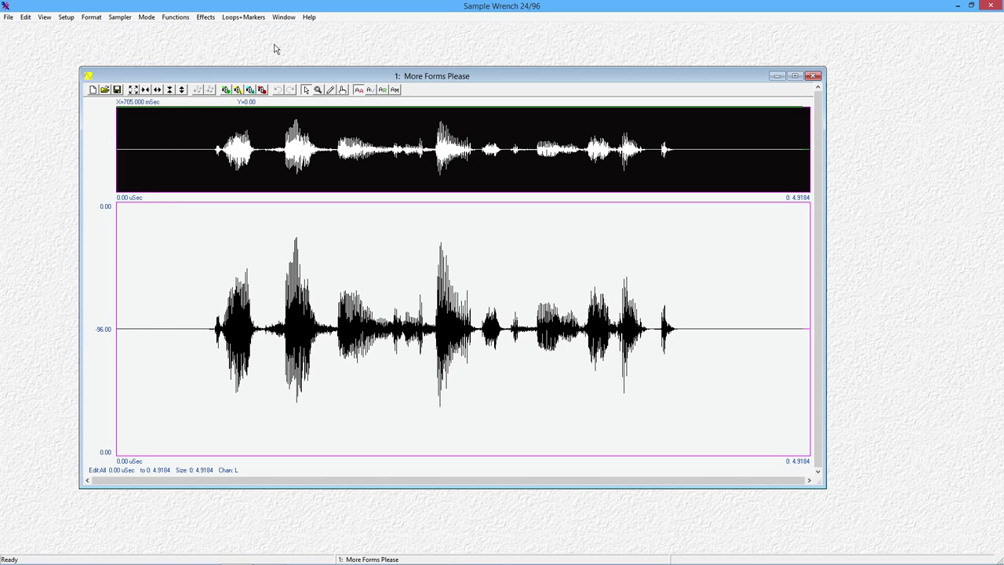
click(147, 93)
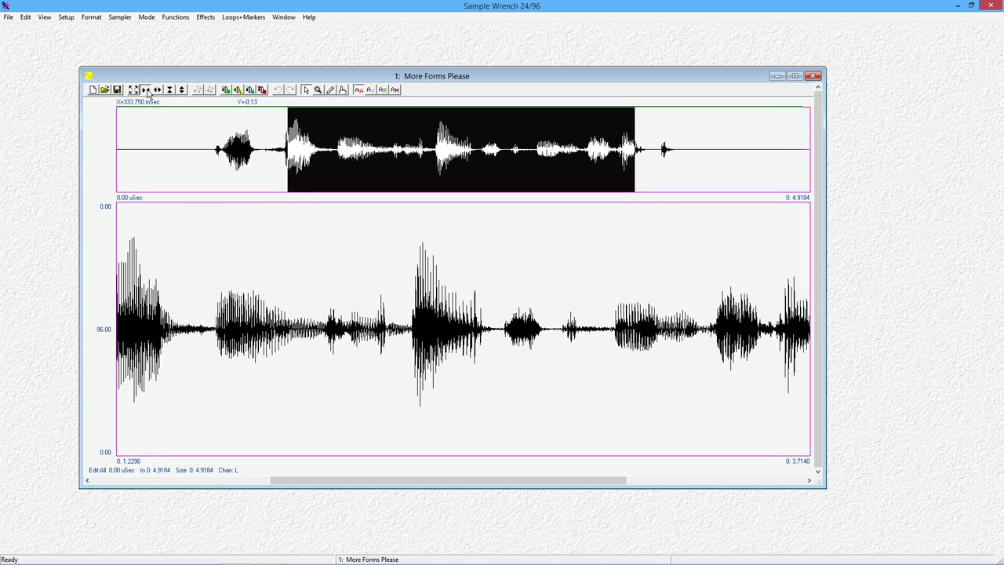
click(147, 93)
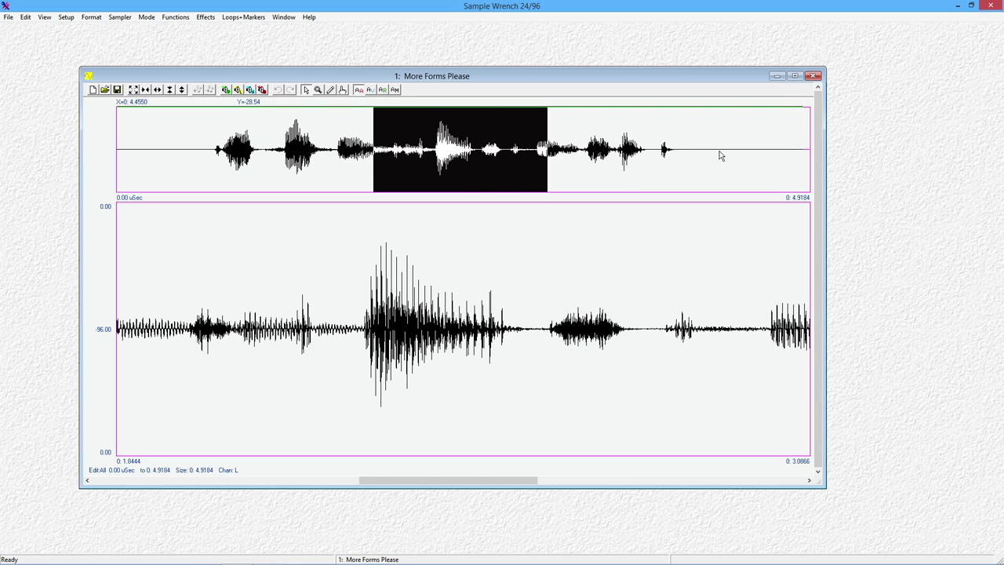
click(133, 91)
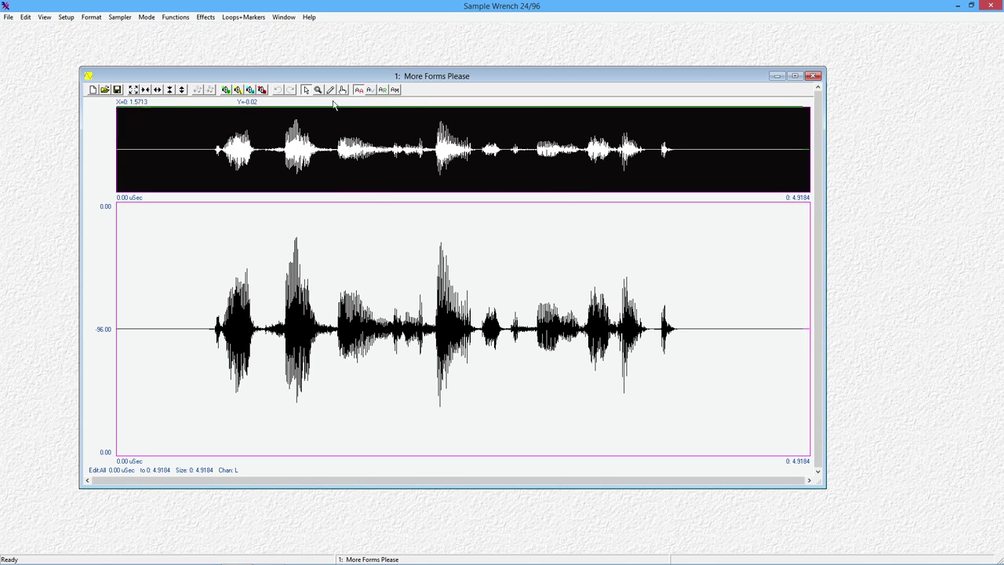
click(318, 91)
drag(272, 226, 329, 425)
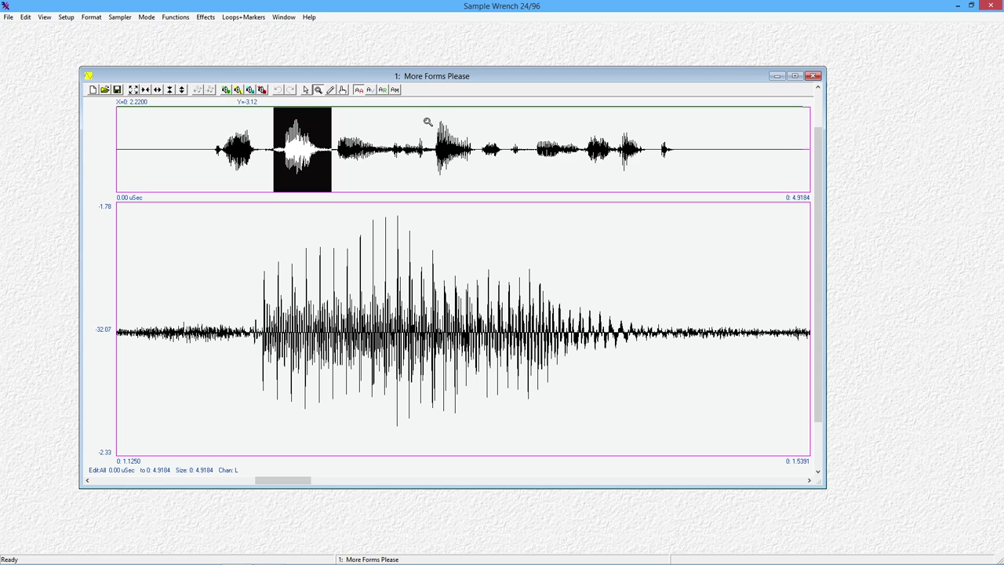
drag(429, 117, 532, 185)
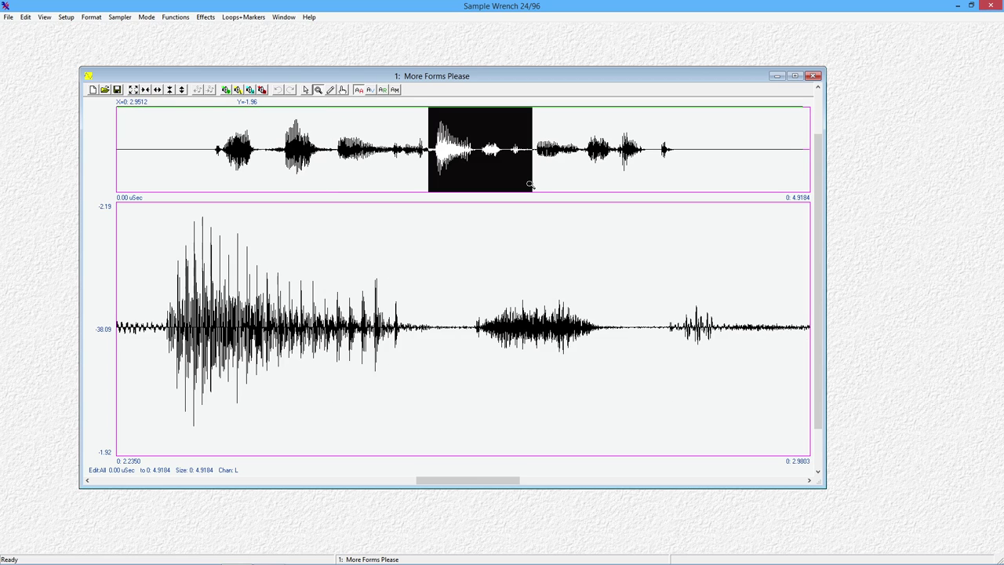
click(306, 90)
click(134, 90)
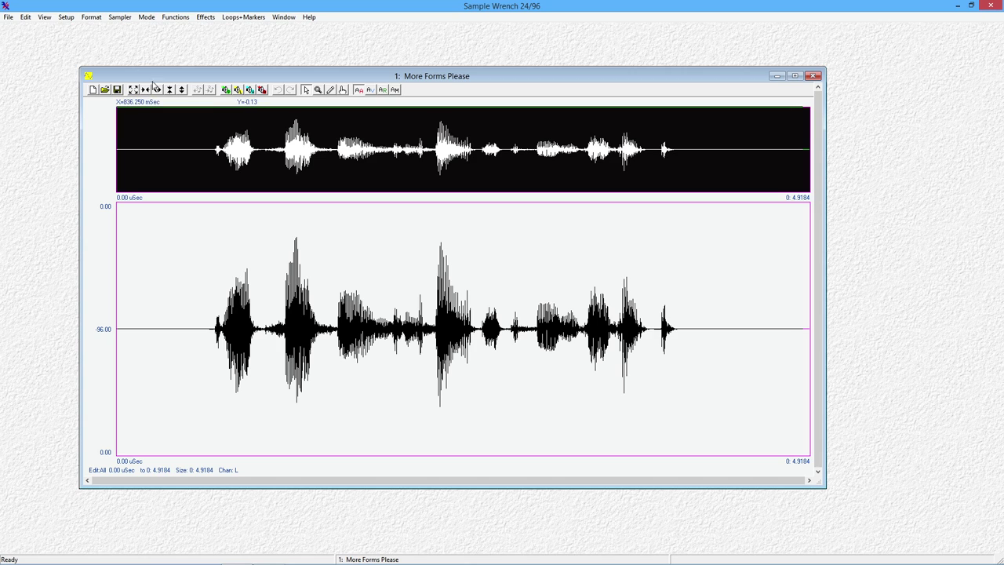
Look through the Edit and View menus and their submenus.
click(26, 17)
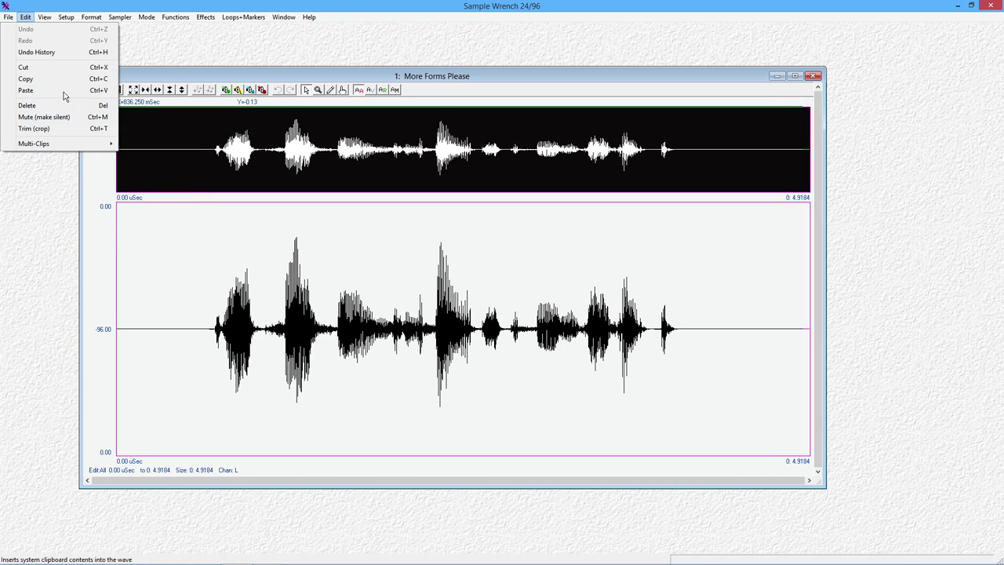
mouse_move(47, 18)
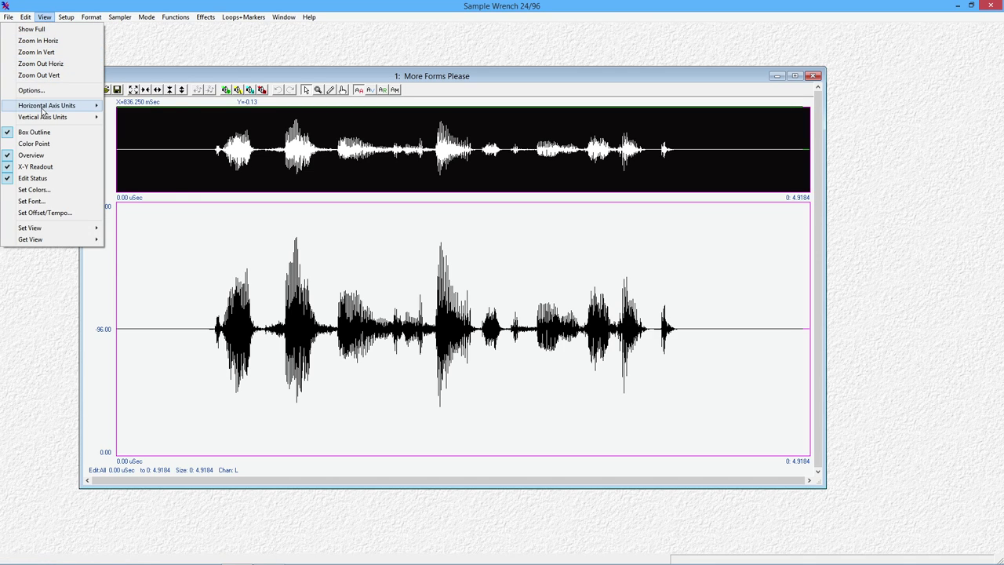
mouse_move(43, 111)
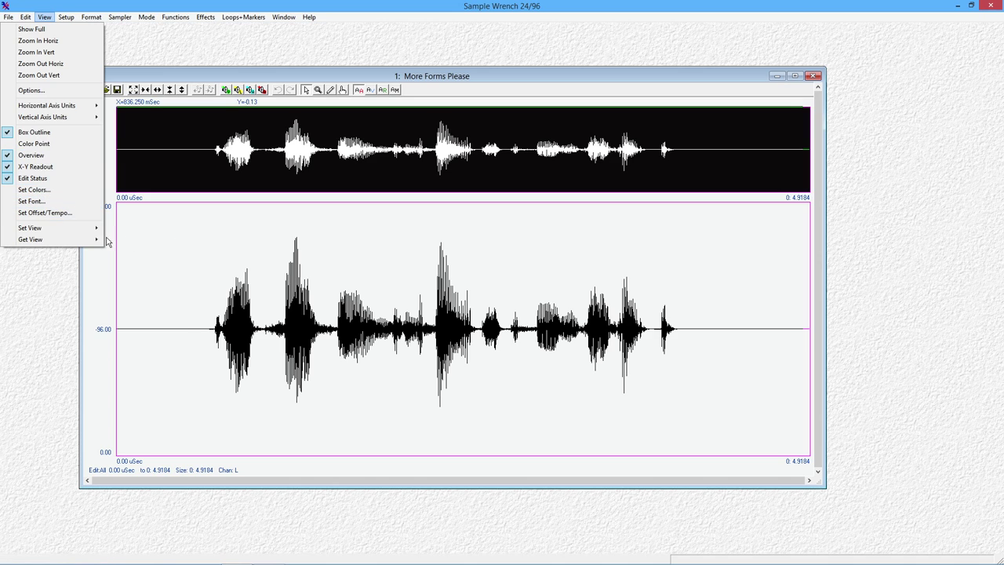
mouse_move(45, 229)
Open View Options and accept them unchanged, leaving a 0.00 to -96.00 dB scale.
click(31, 90)
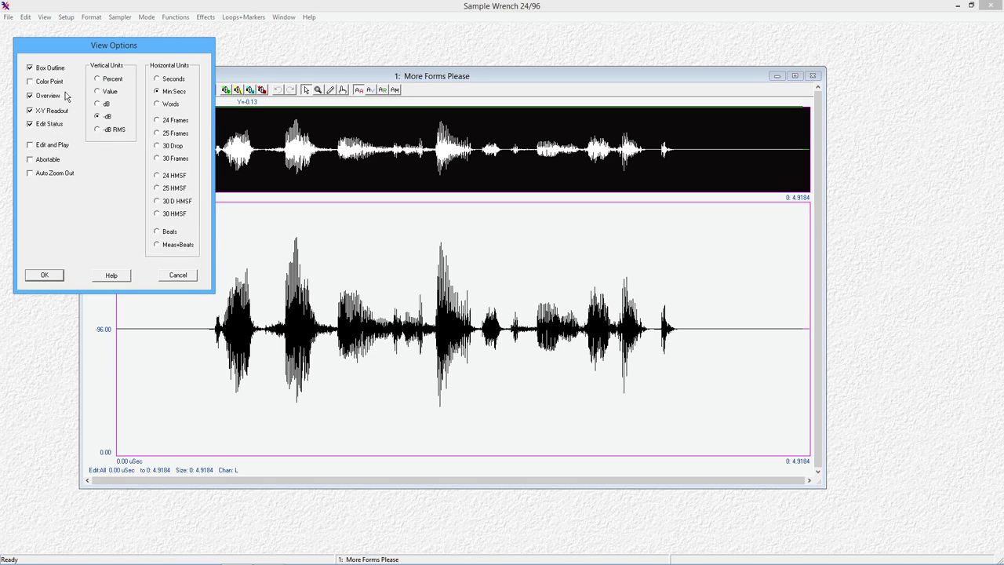
click(44, 275)
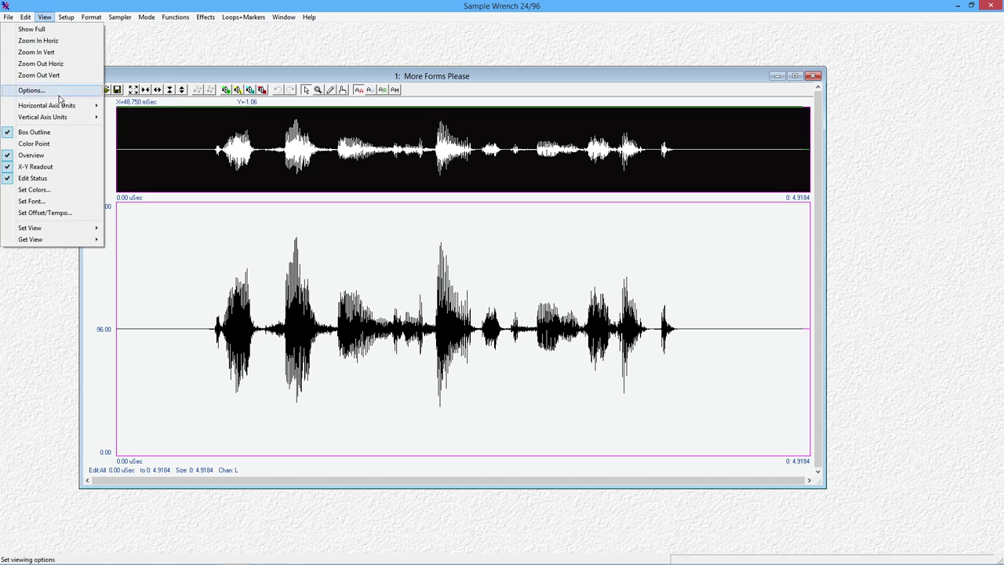
Switch the vertical axis units to Percent, scaled from 100 to -100.
mouse_move(66, 117)
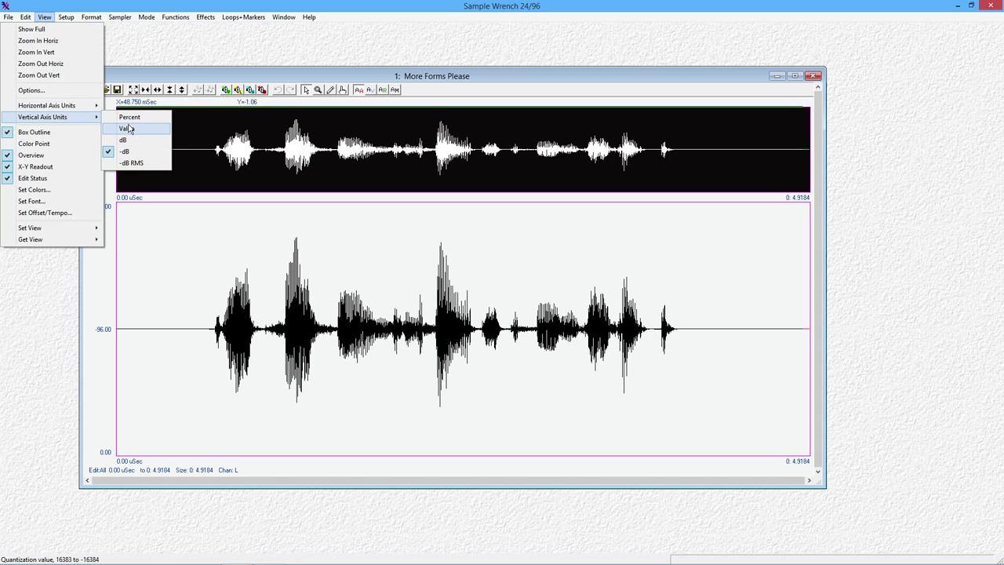
click(129, 118)
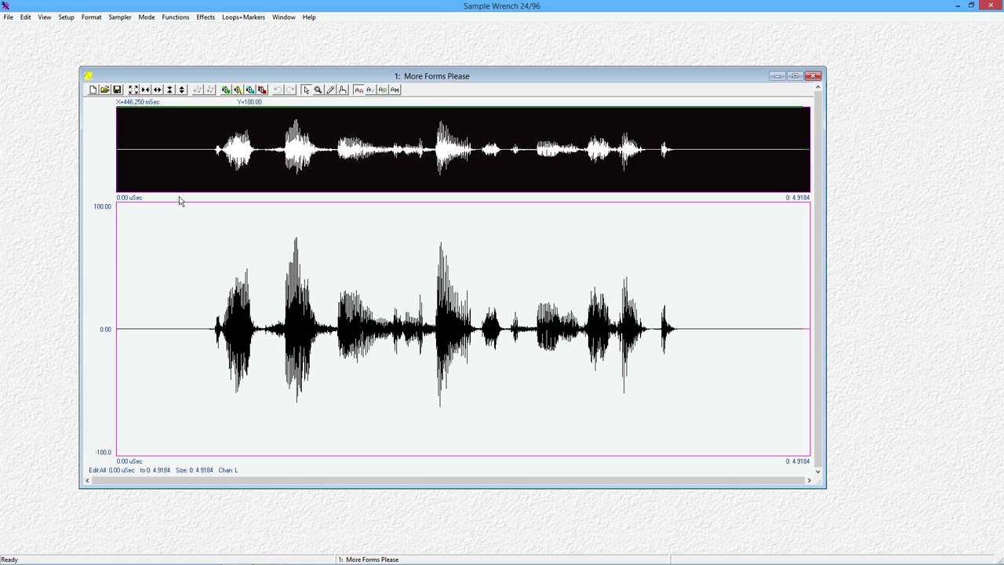
Zoom to the 1.8444–3.0866 stretch and set edits to affect markers 0,1.
click(66, 17)
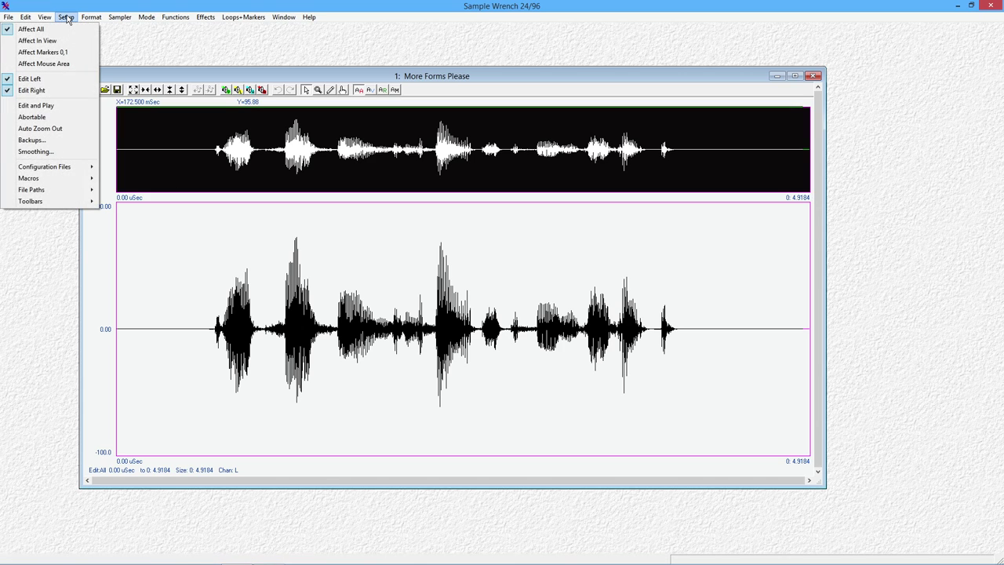
mouse_move(45, 17)
click(321, 55)
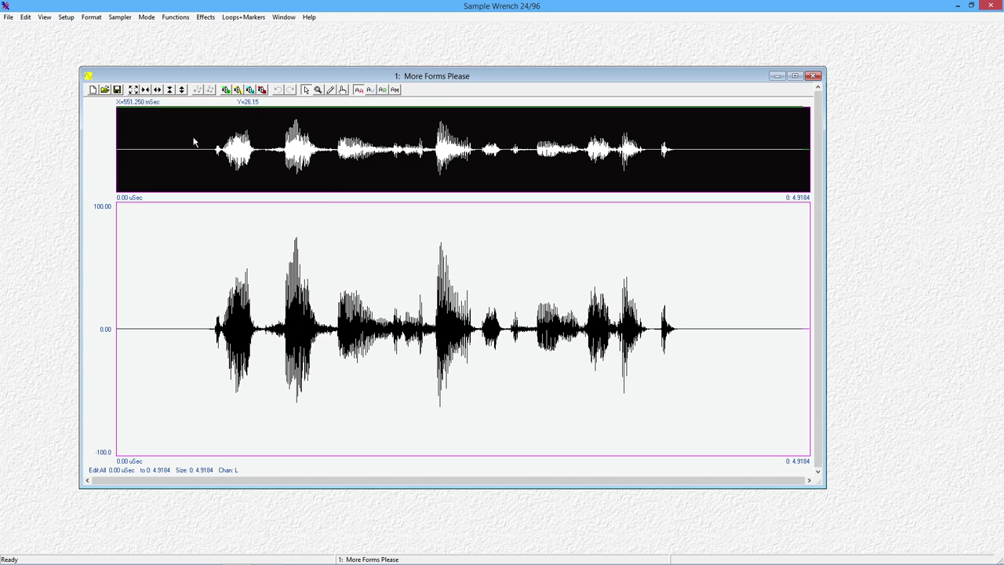
click(145, 90)
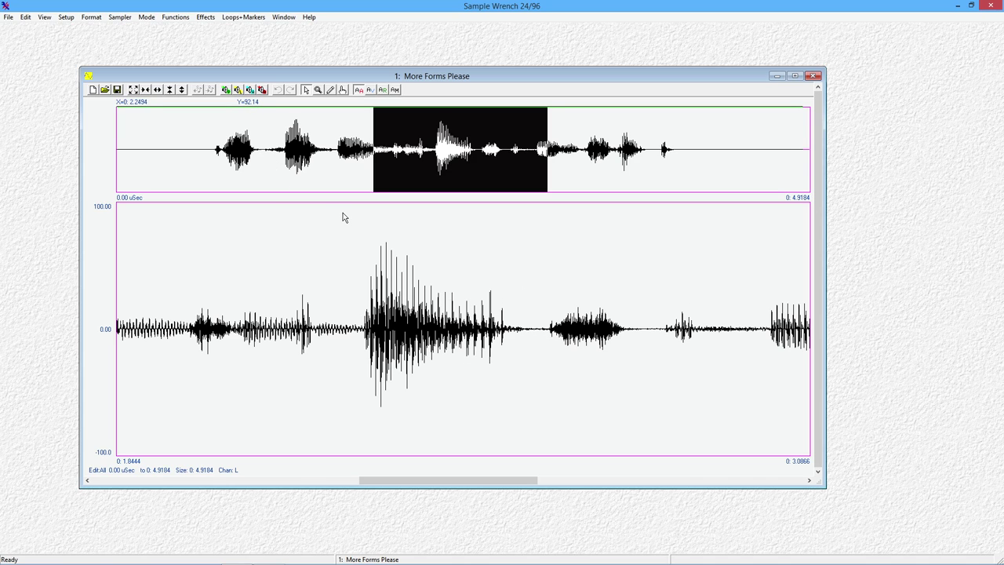
click(382, 89)
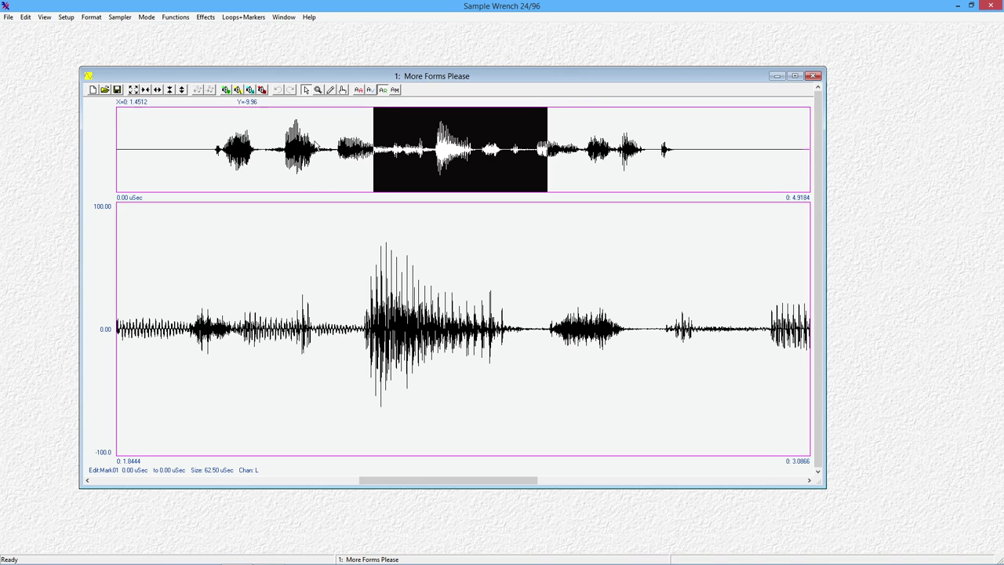
Set the edit scope to Edit:Mouse so edits follow the mouse selection.
click(251, 17)
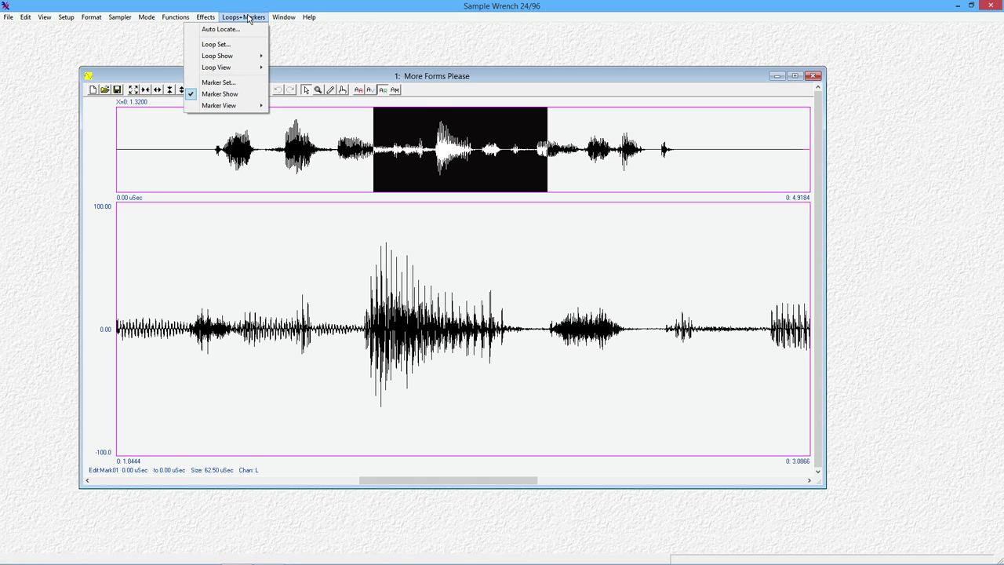
click(249, 16)
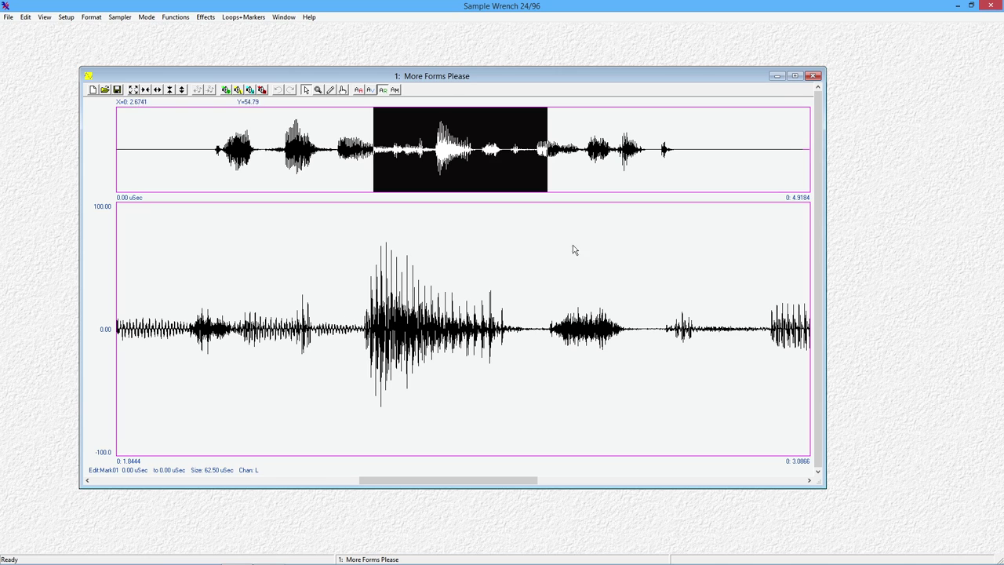
click(395, 90)
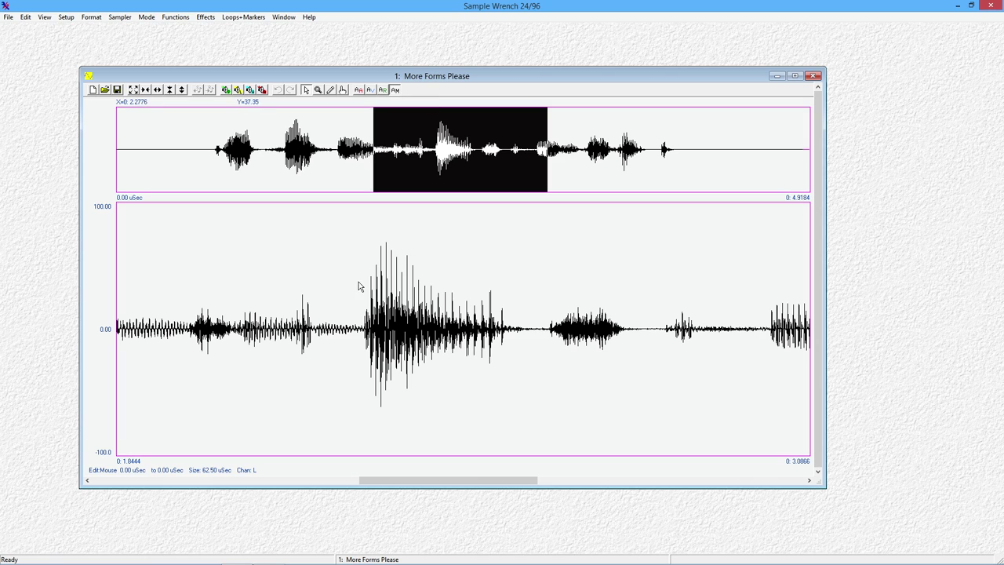
Try a few mouse selections at full zoom, then set edits to Affect All (0 to 4.9184).
drag(340, 310, 737, 338)
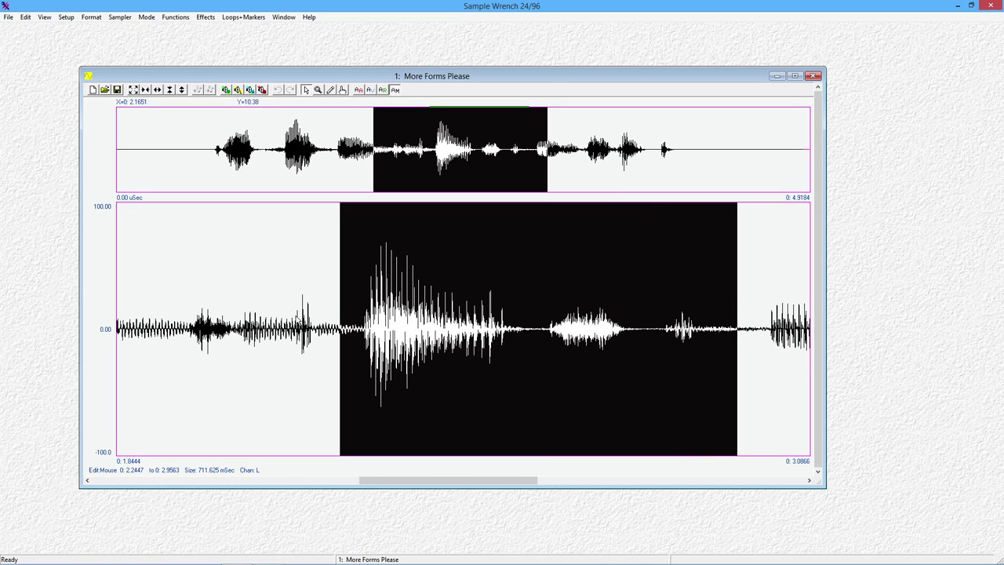
click(134, 90)
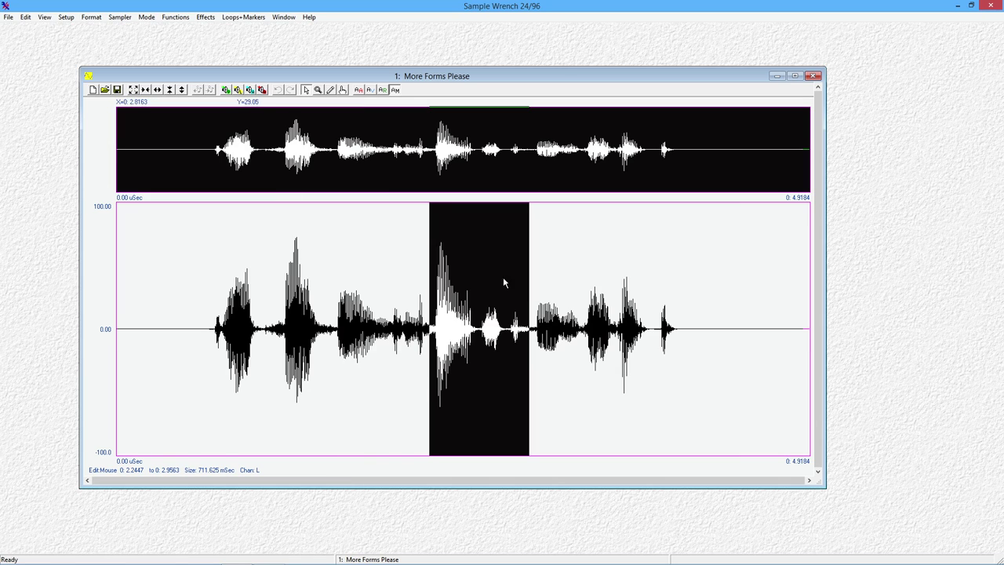
drag(179, 294, 393, 313)
drag(533, 368, 741, 384)
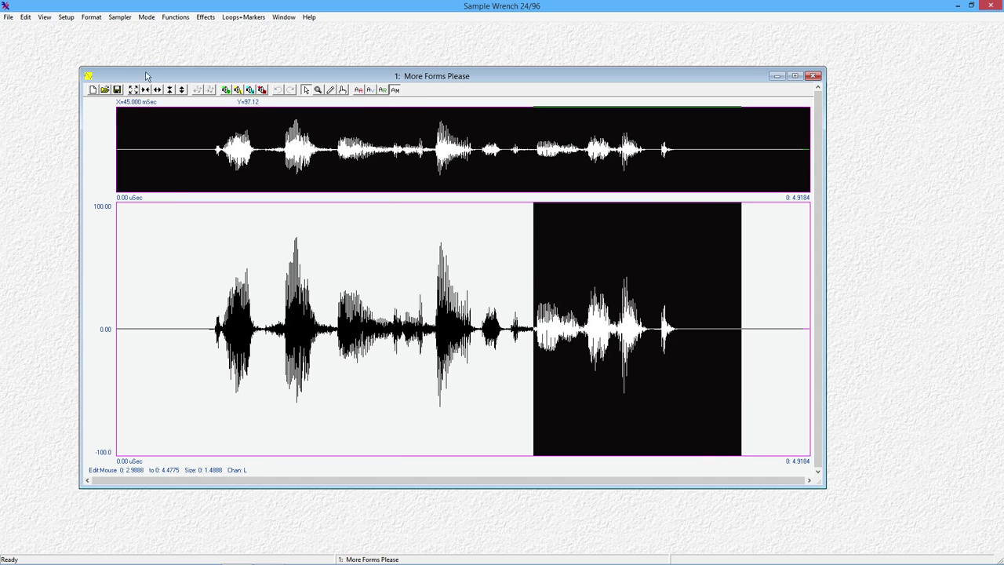
click(359, 90)
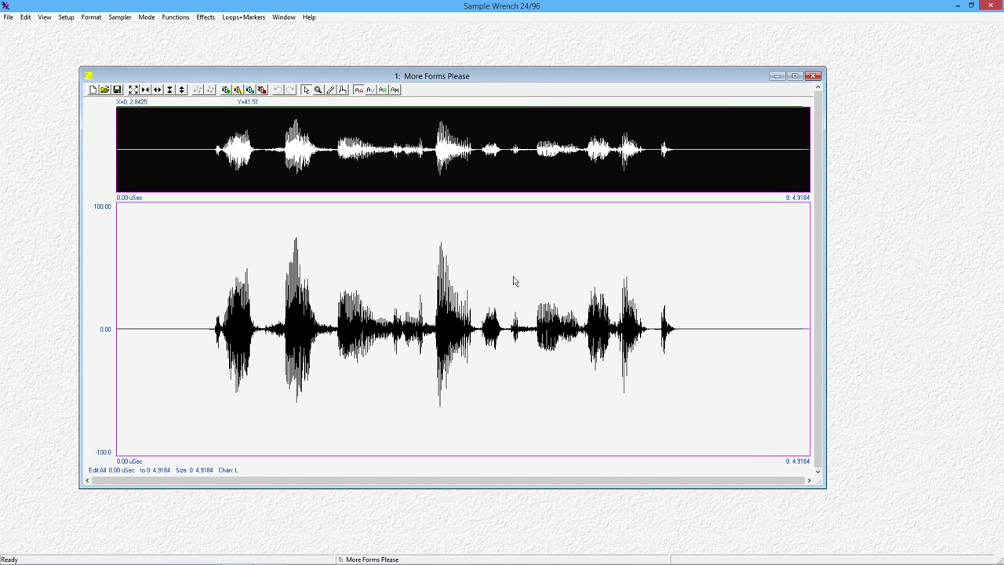
click(88, 18)
mouse_move(69, 21)
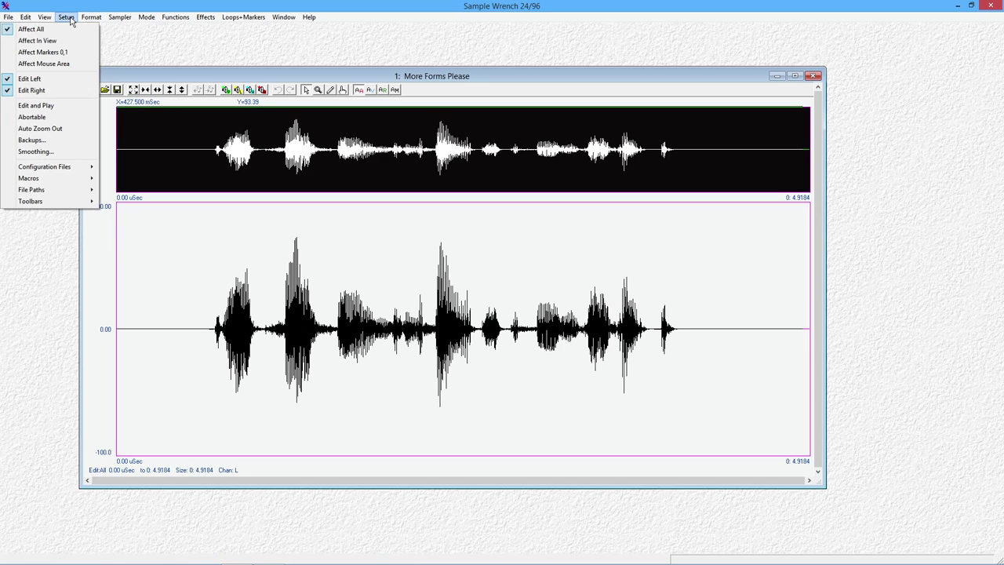
click(56, 142)
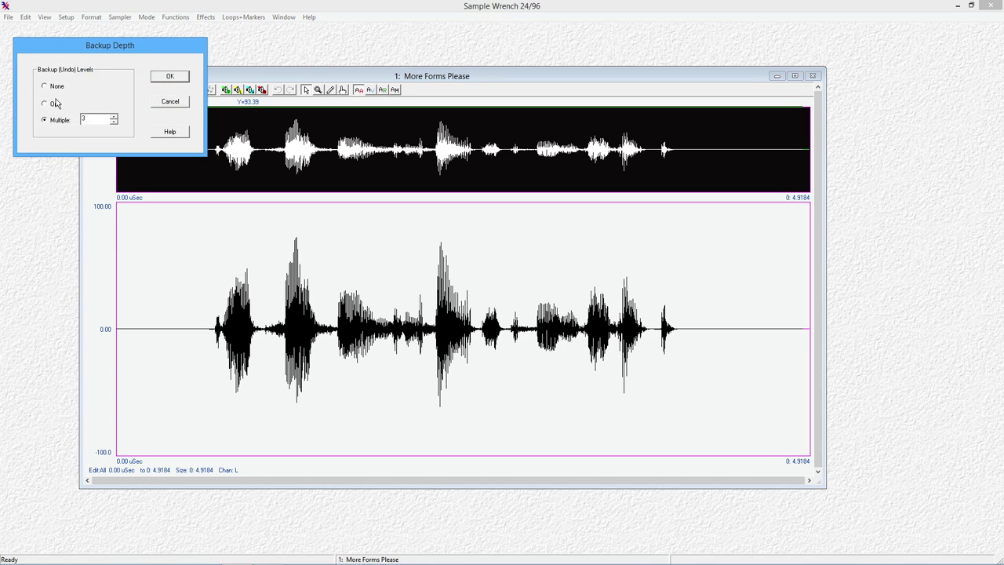
click(179, 105)
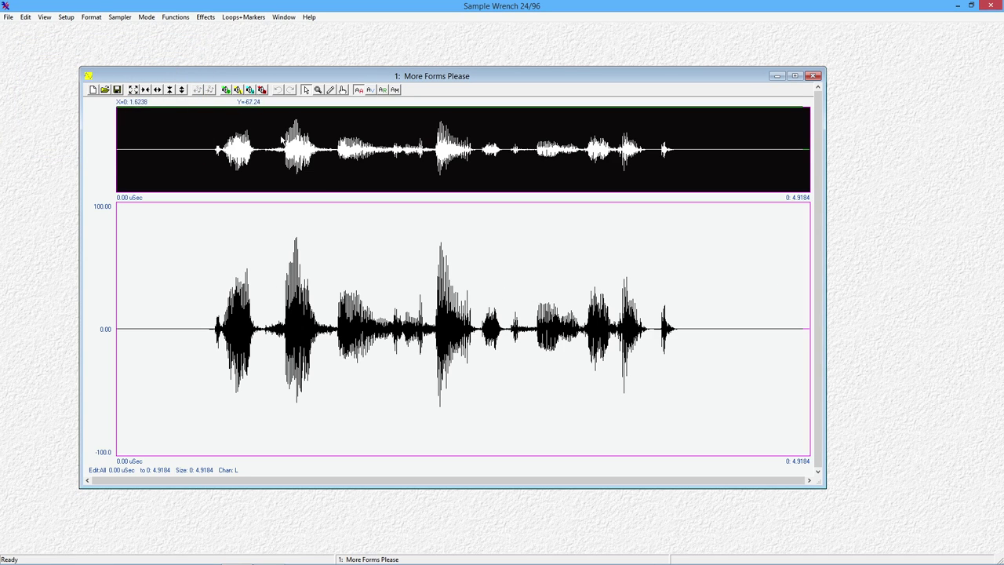
Browse the Setup menu's submenus, then move to the Format menu's file formats.
click(98, 18)
mouse_move(71, 17)
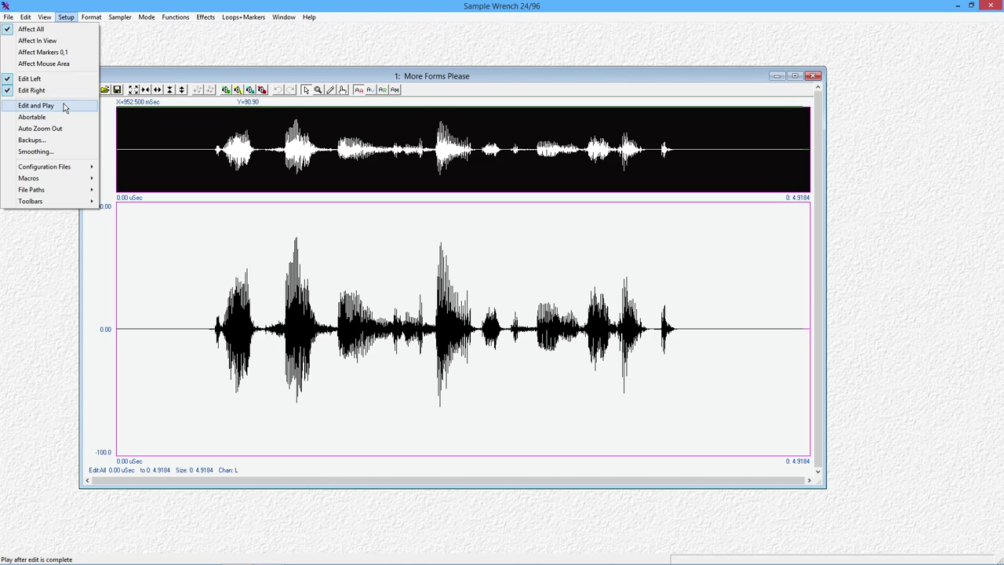
mouse_move(67, 173)
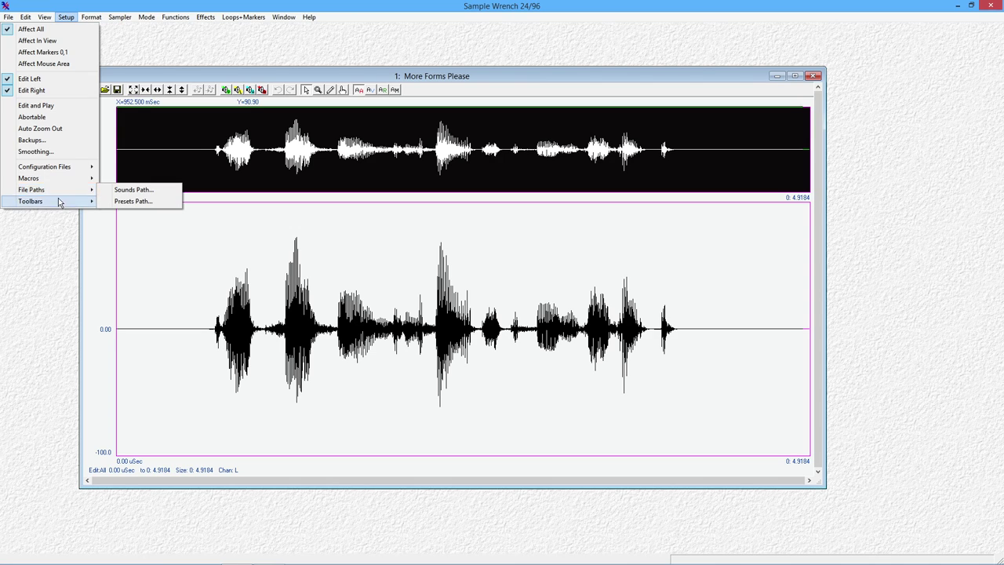
mouse_move(61, 204)
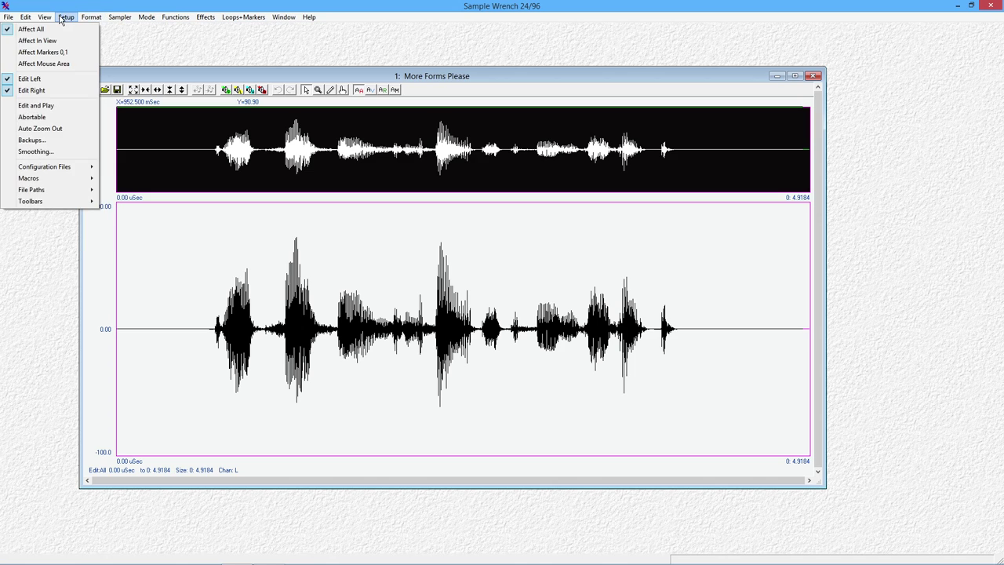
mouse_move(95, 19)
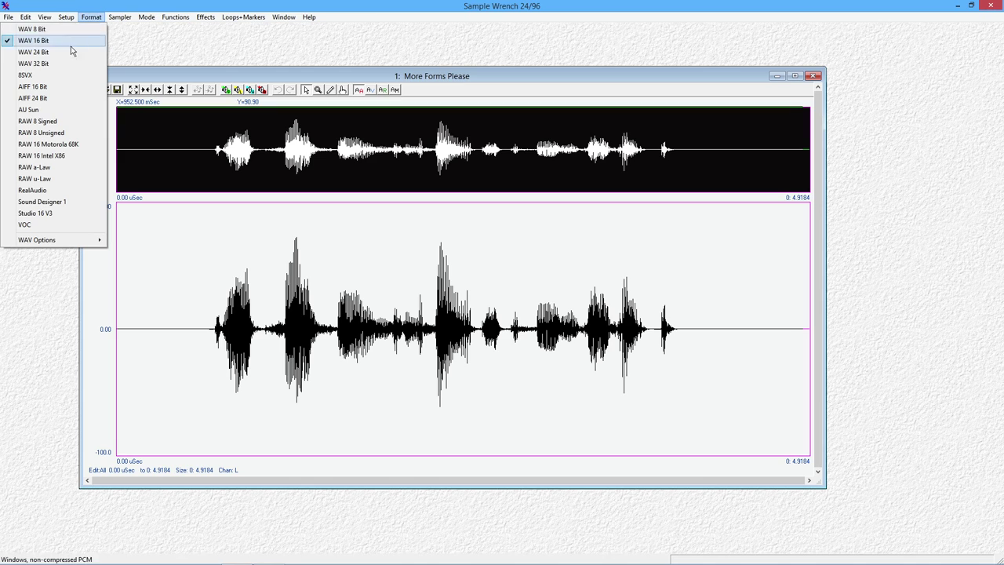
Show the Mode menu with its Normal, Zoombox, Freehand Draw and Scrub editing modes.
mouse_move(57, 241)
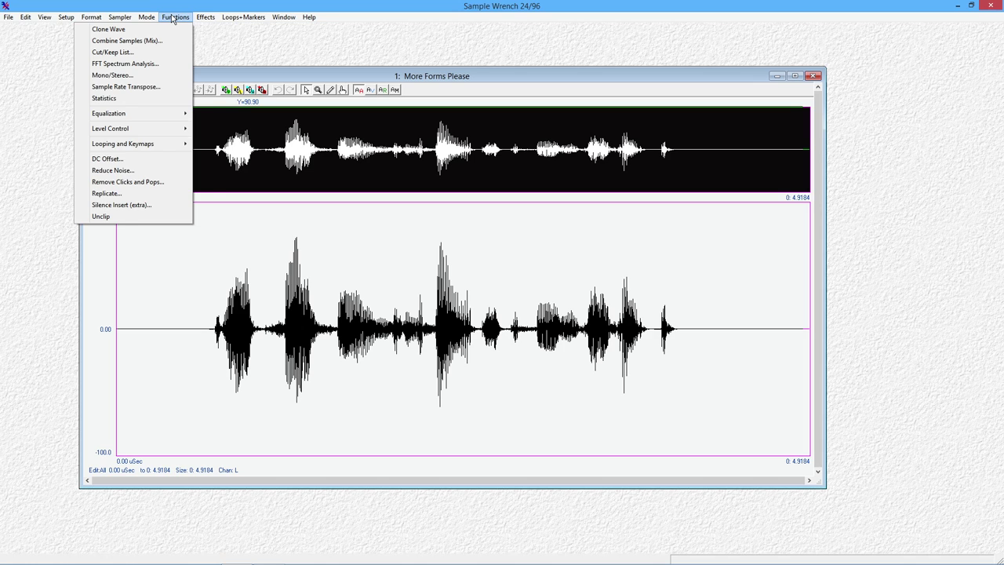
Display the Functions menu listing Reduce Noise, Statistics, Unclip and other processing functions.
mouse_move(204, 20)
Dismiss the Functions menu and play the 'More Forms Please' recording from the start.
click(317, 226)
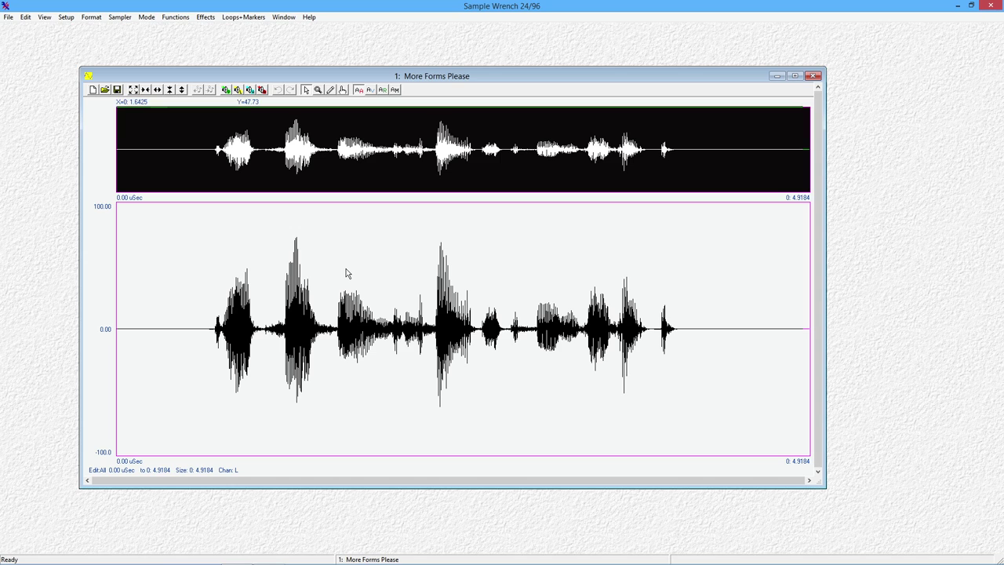
key(space)
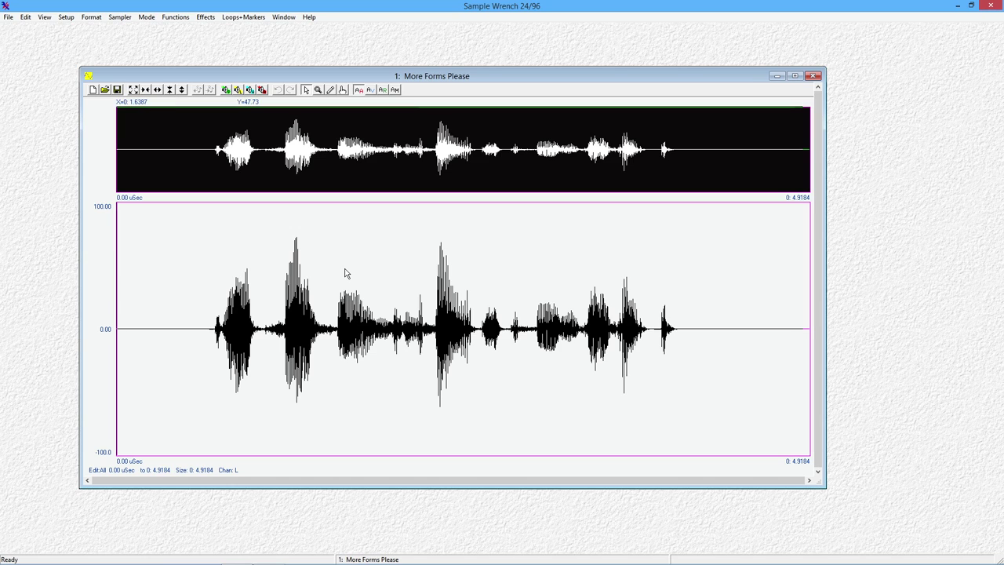
Freehand-draw on the zoomed-in wave near 2.45–2.47 s, replacing an undone arch with a smaller bump.
click(331, 89)
click(145, 90)
click(145, 89)
click(145, 89)
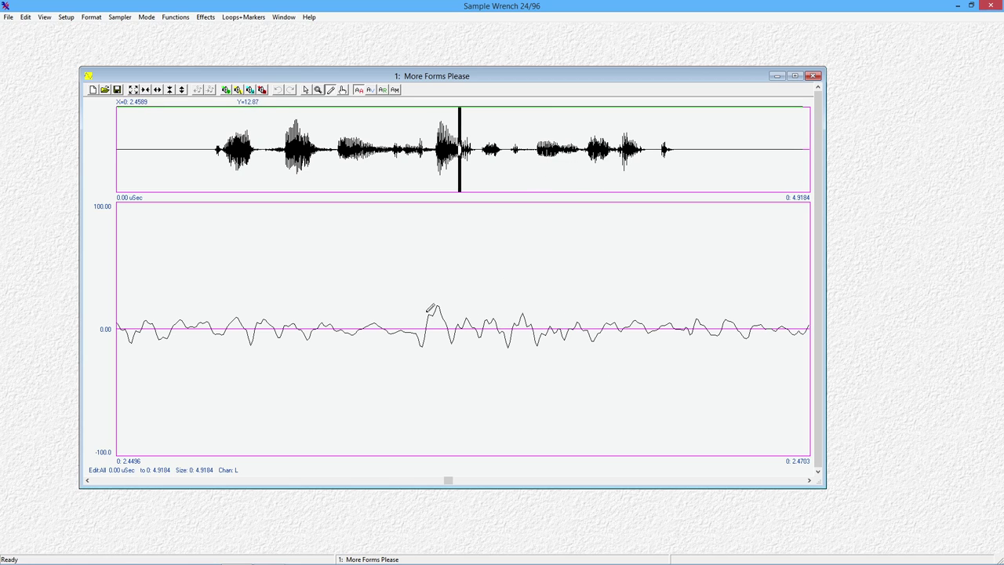
mouse_move(430, 312)
mouse_down()
mouse_move(446, 282)
mouse_move(474, 313)
mouse_up()
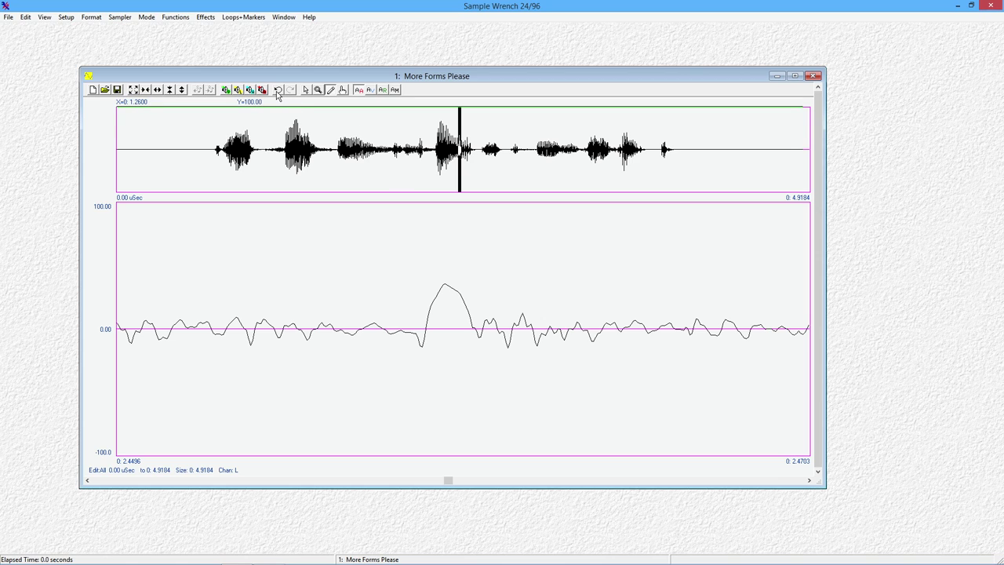
click(278, 91)
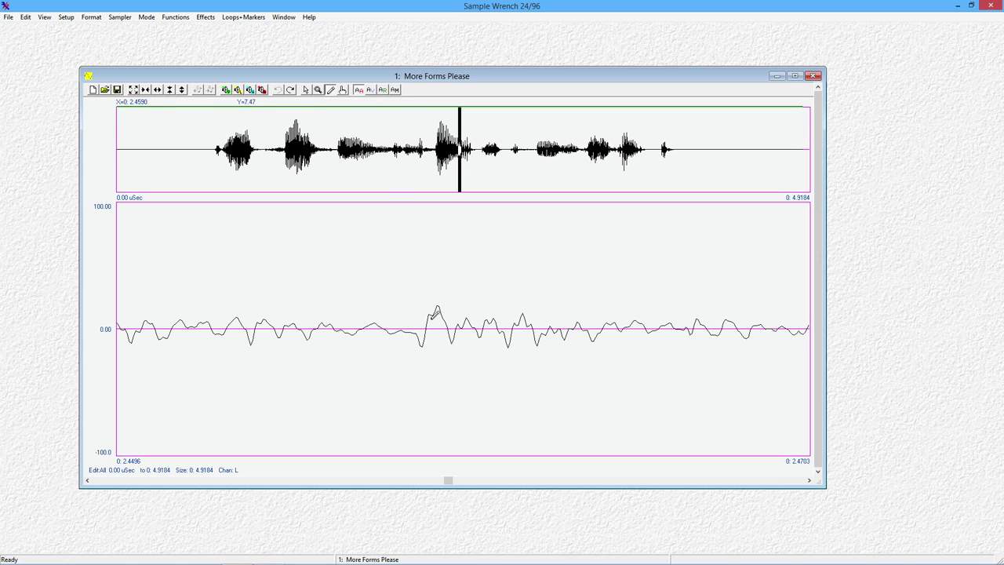
mouse_move(432, 309)
mouse_down()
mouse_move(446, 289)
mouse_move(472, 298)
mouse_move(431, 283)
mouse_up()
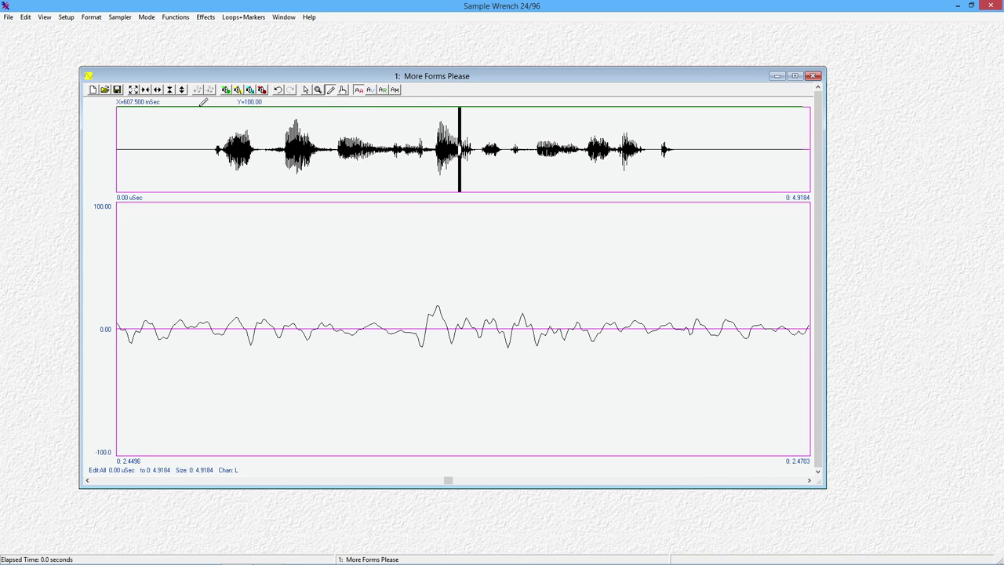
Zoom back out to the full recording and return to normal range selection.
click(133, 89)
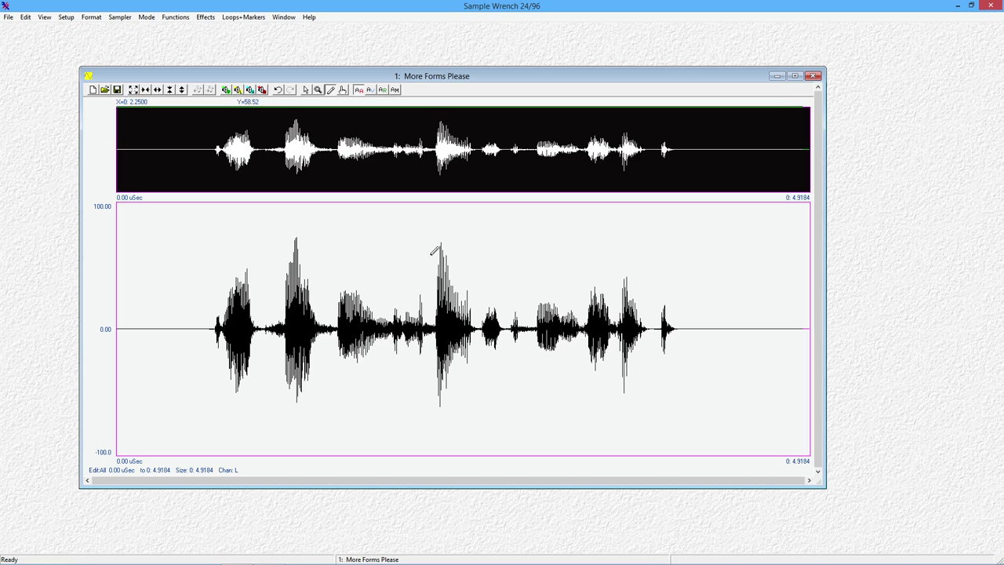
click(343, 90)
click(306, 90)
click(206, 18)
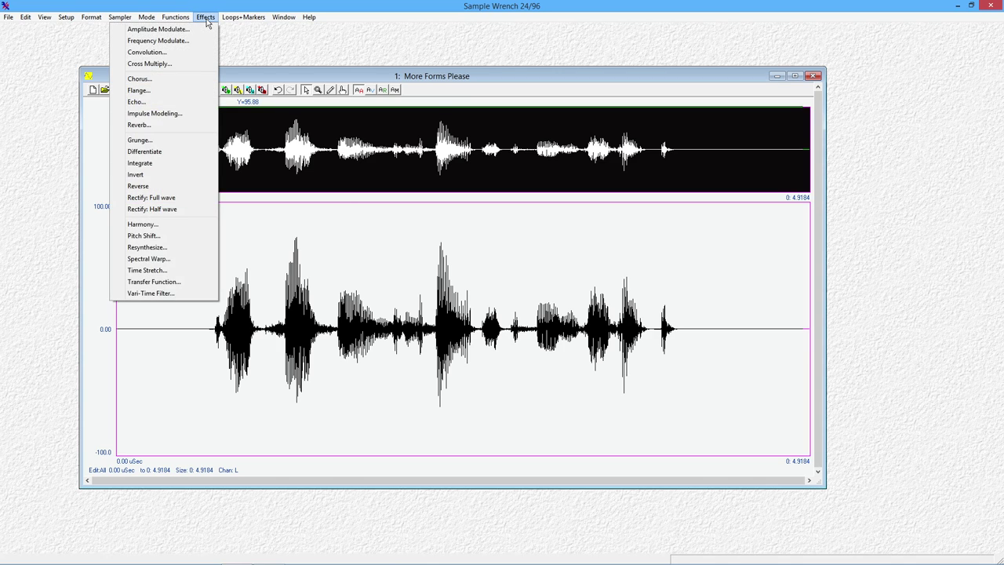
mouse_move(187, 21)
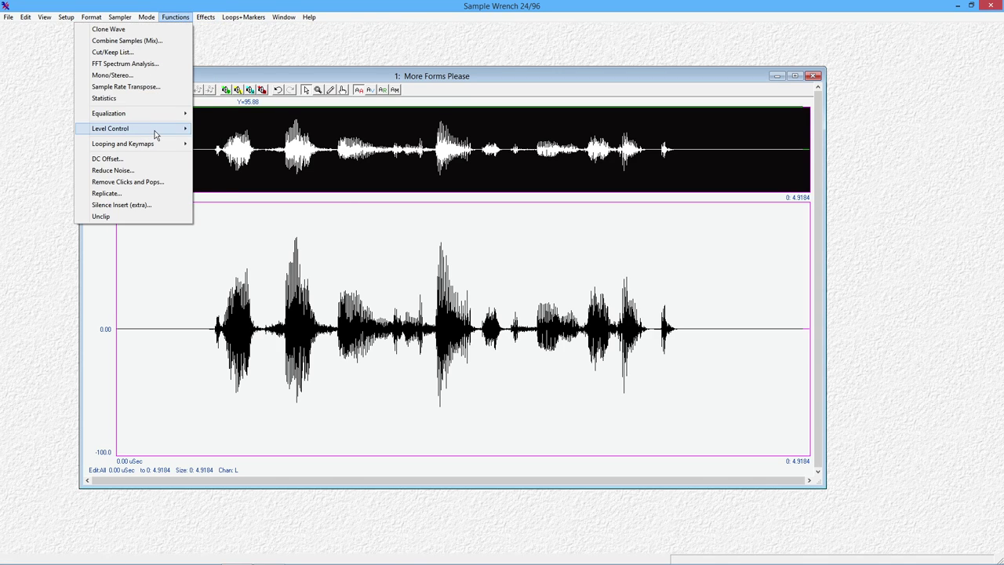
mouse_move(156, 135)
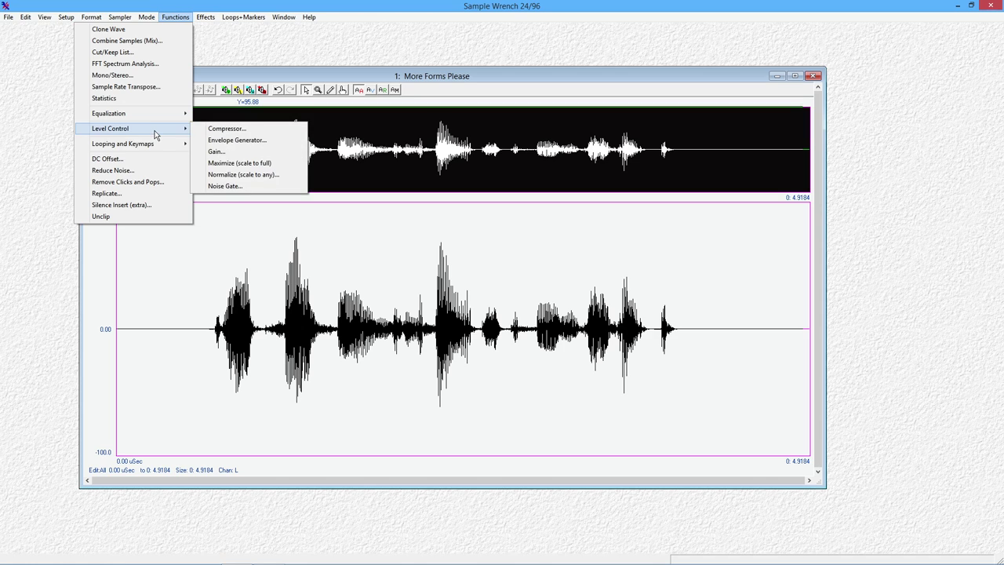
click(216, 151)
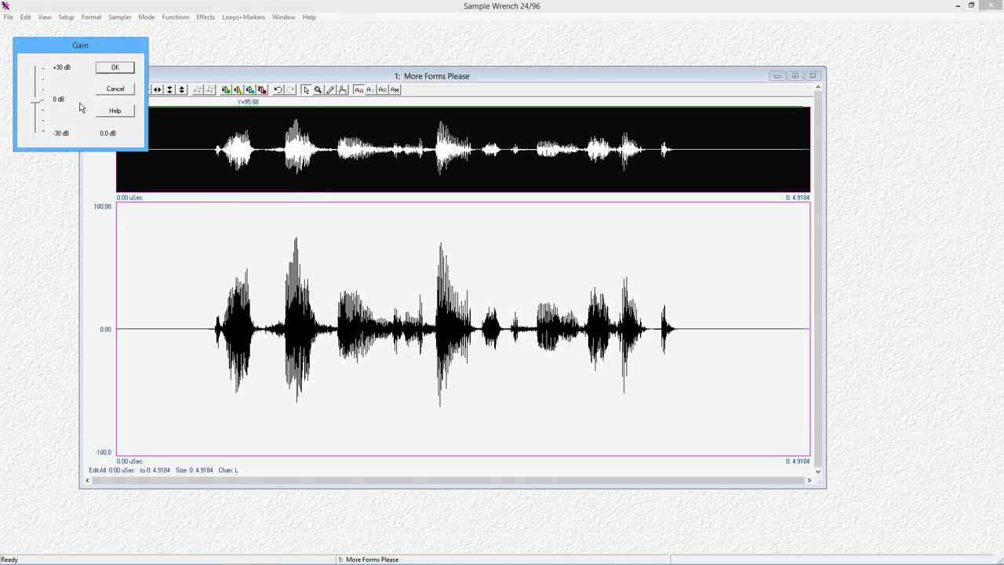
drag(36, 103, 34, 111)
click(119, 69)
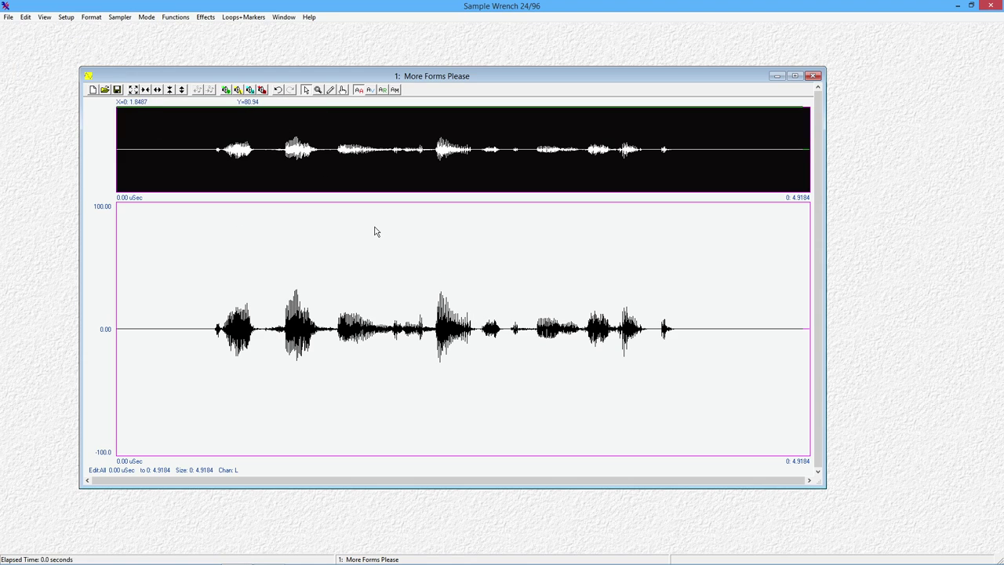
key(space)
Undo the gain change, replay, and select the first speech section (570 ms–1.0462) in mouse-range mode.
click(276, 89)
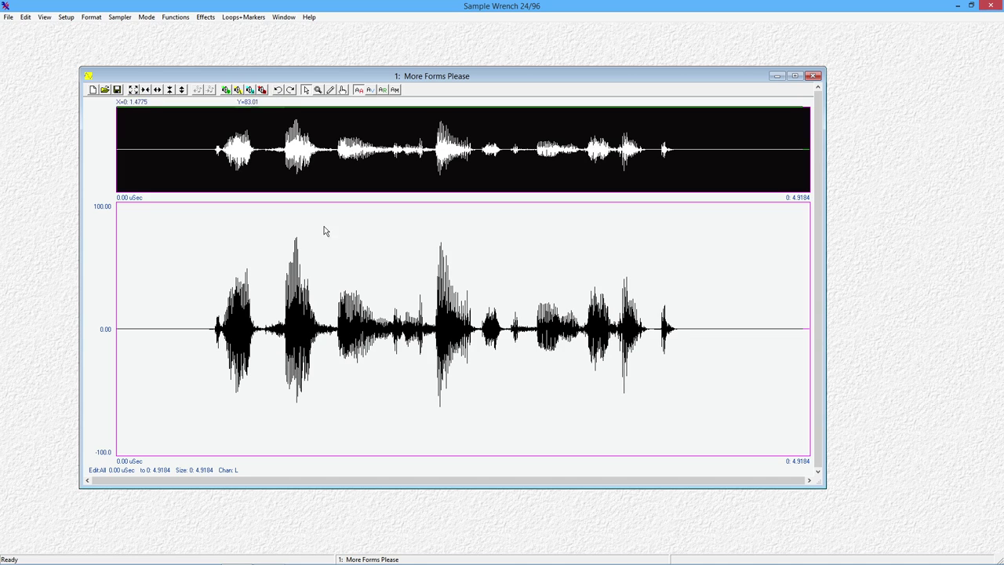
key(space)
click(396, 90)
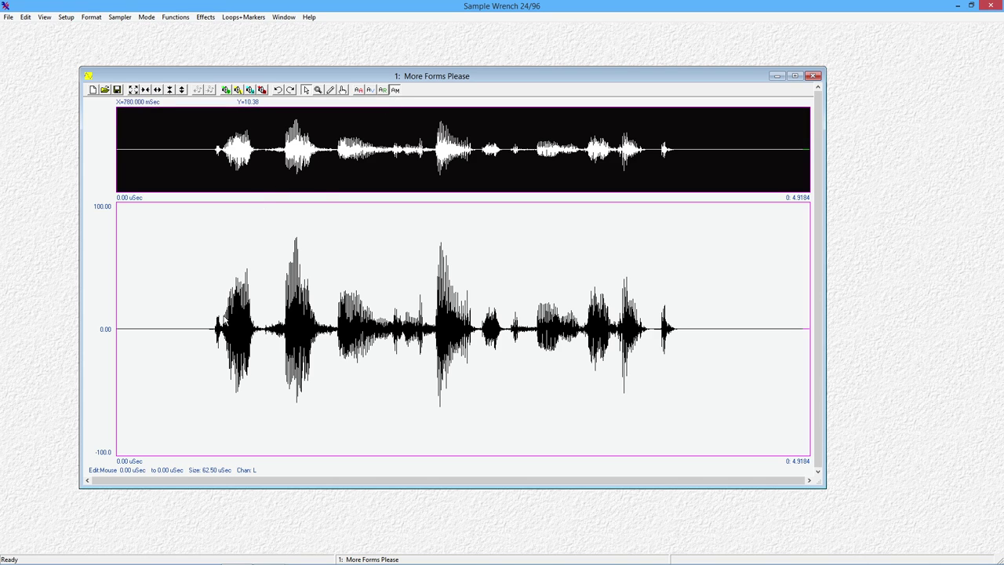
click(197, 313)
drag(197, 312, 262, 323)
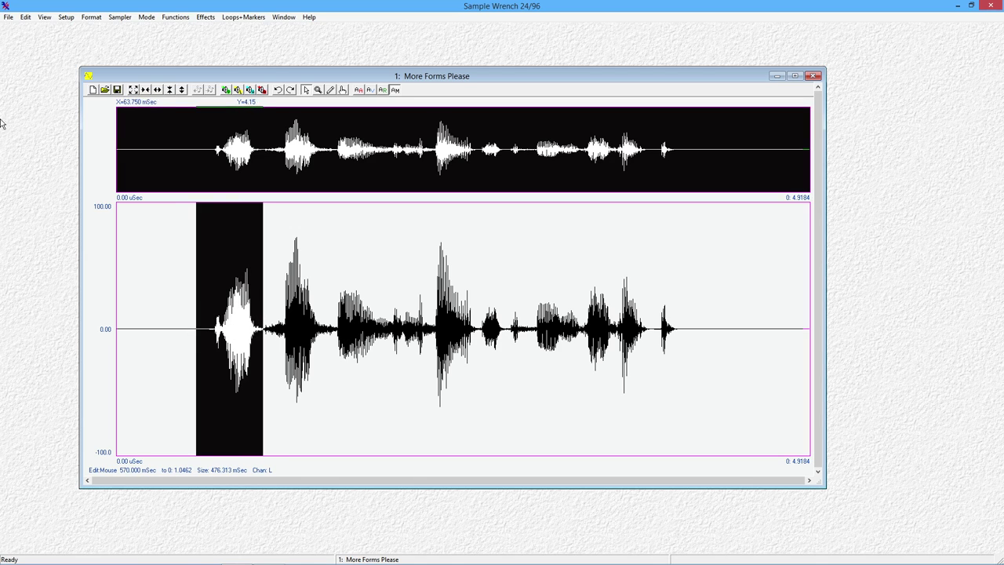
Trial-delete the first speech section, shortening the file to 4.3334, play it, then undo and replay.
click(25, 17)
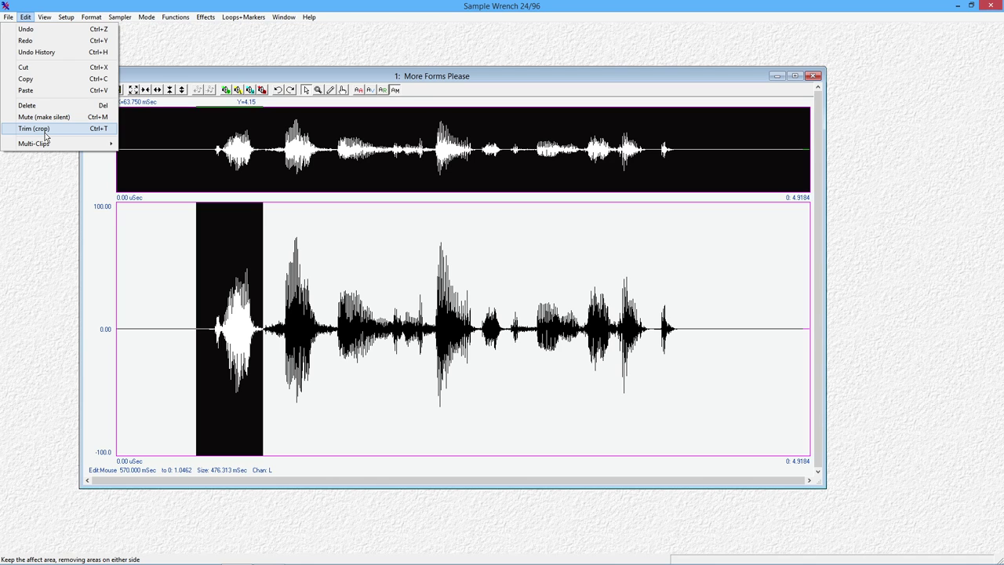
click(404, 420)
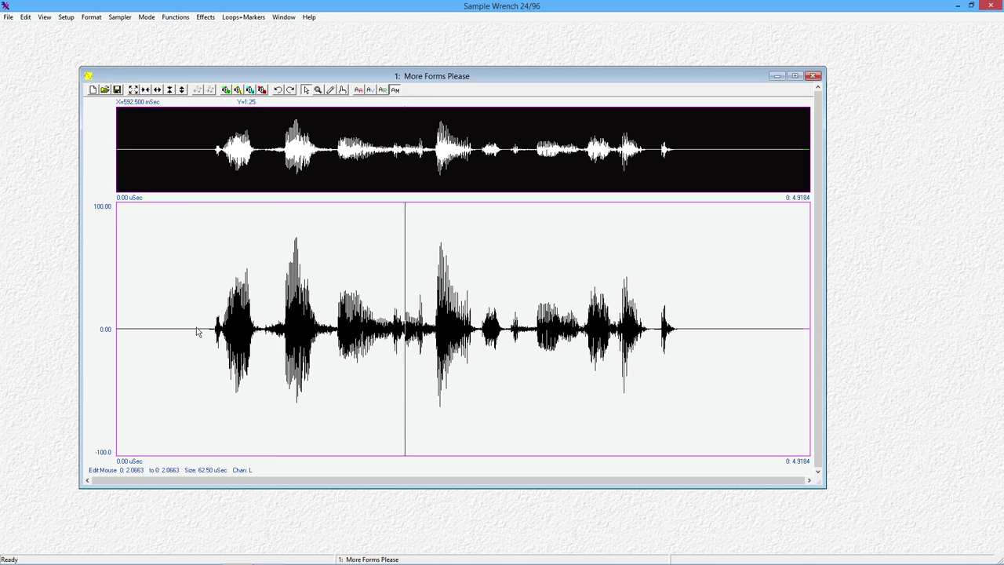
drag(185, 334, 269, 340)
key(Delete)
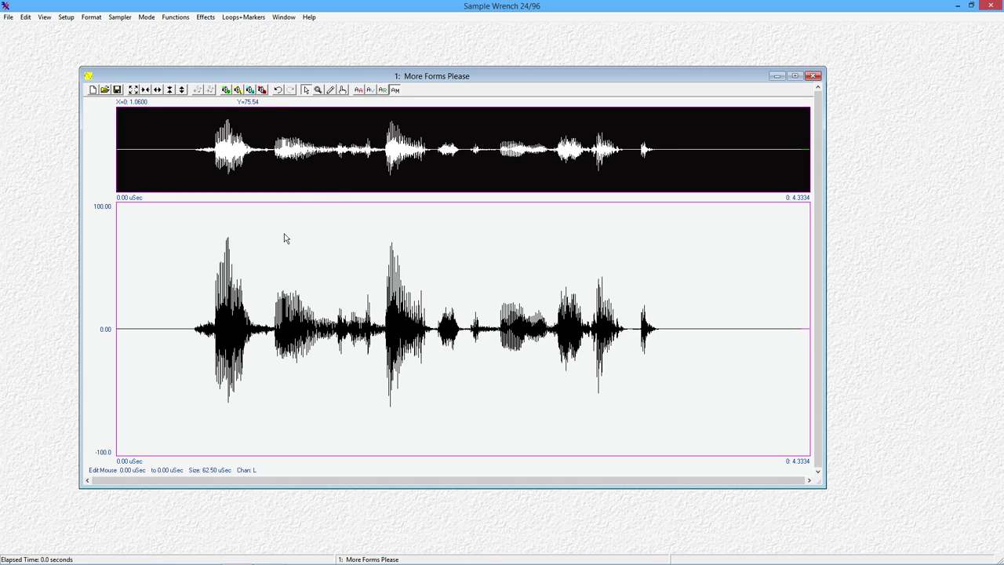
click(360, 91)
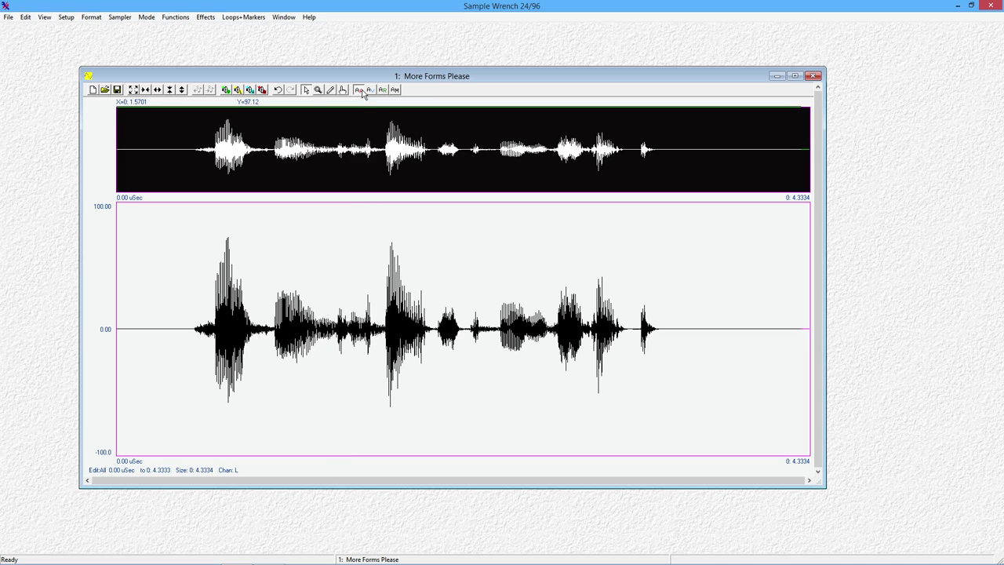
click(276, 91)
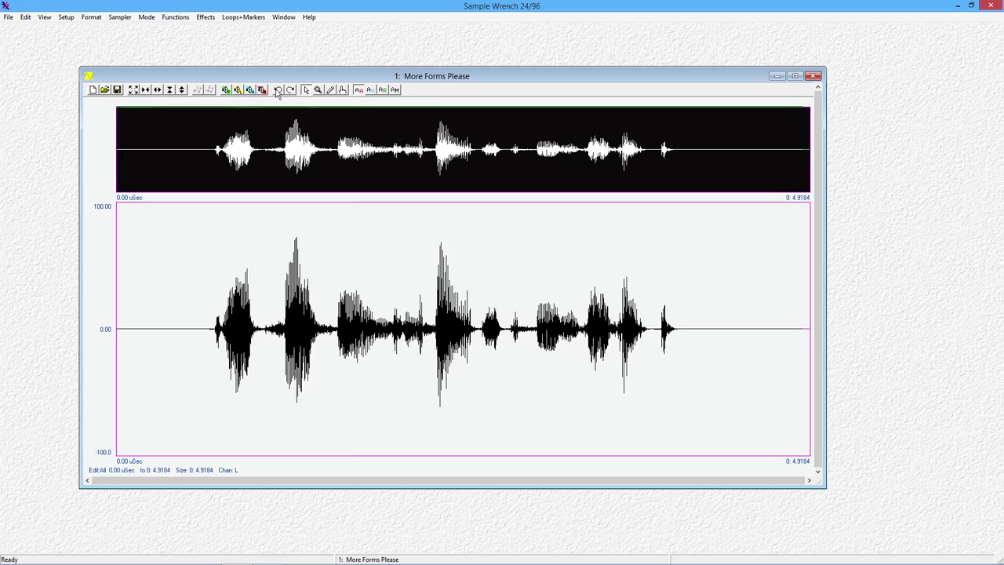
key(space)
key(space)
Drag the loud second speech section to the file's start, restore whole-file editing, and play the result.
click(396, 90)
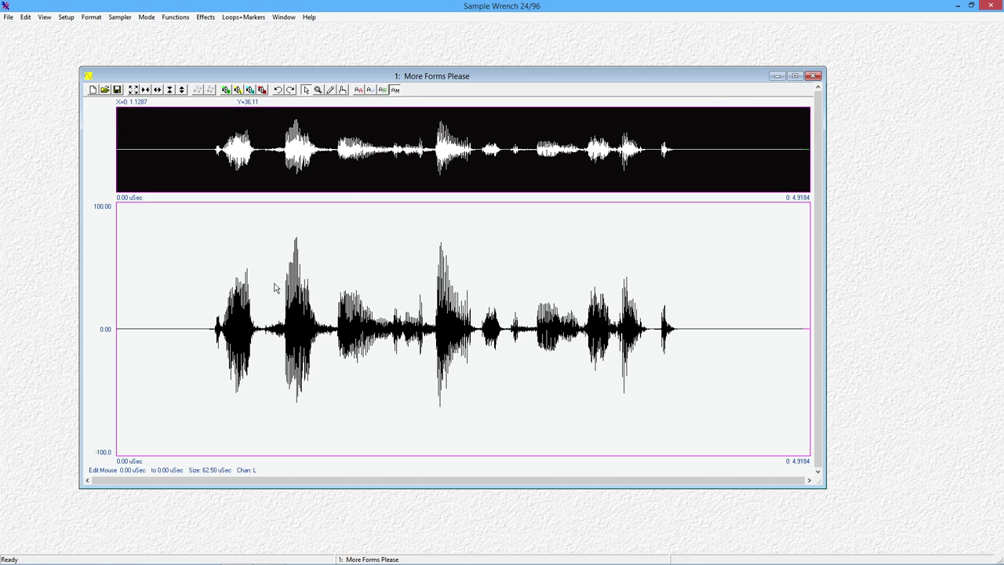
drag(272, 288, 334, 289)
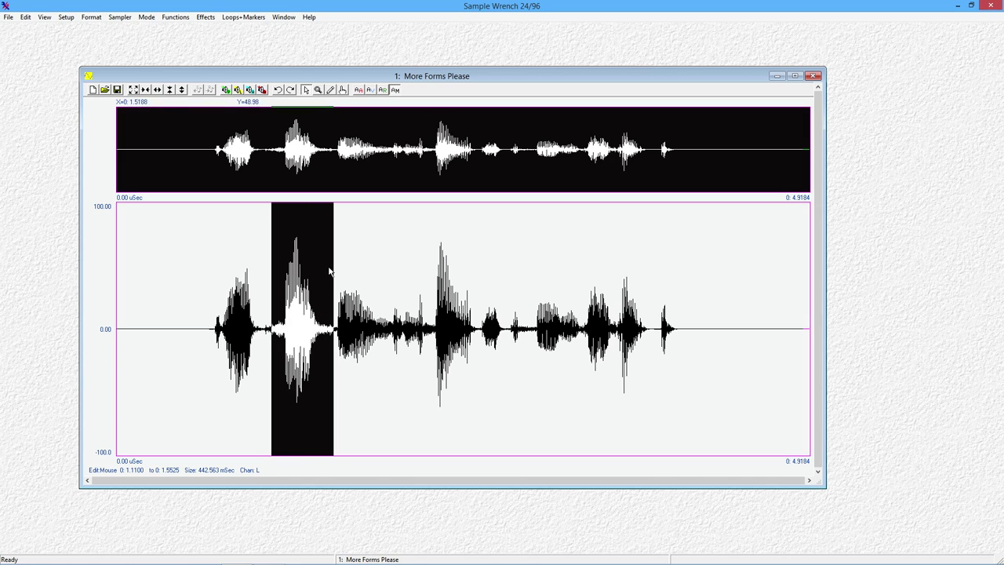
click(299, 332)
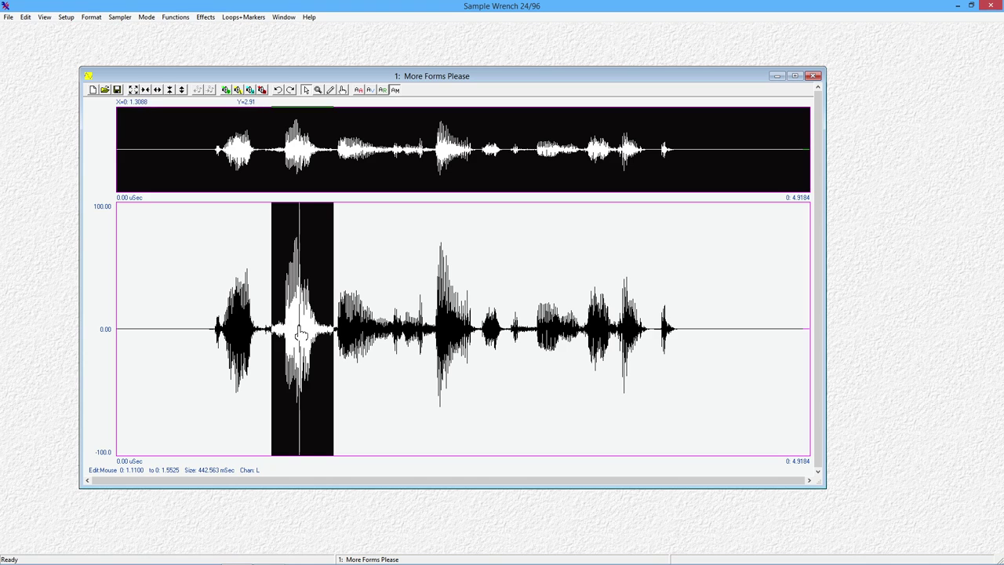
drag(300, 333, 200, 327)
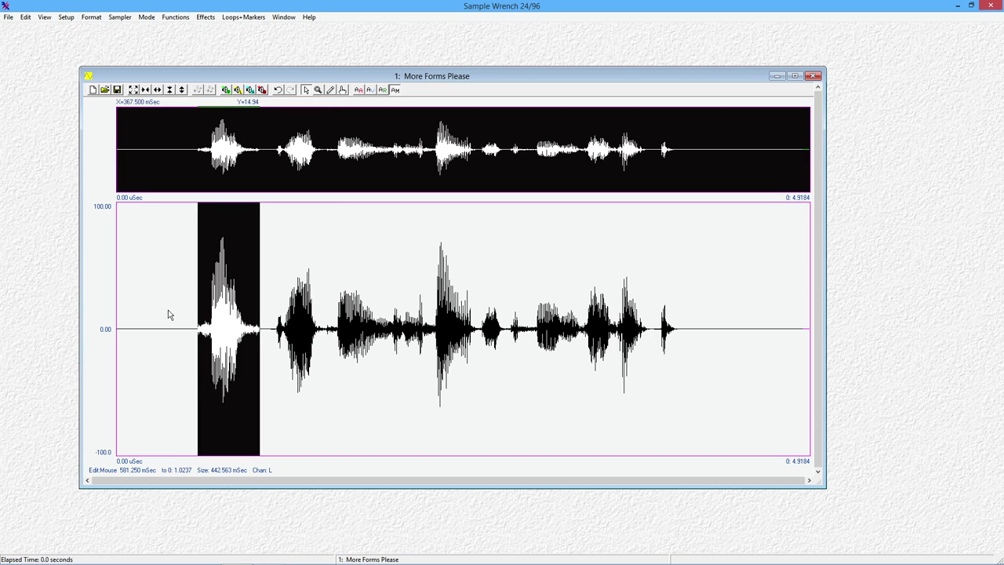
click(360, 91)
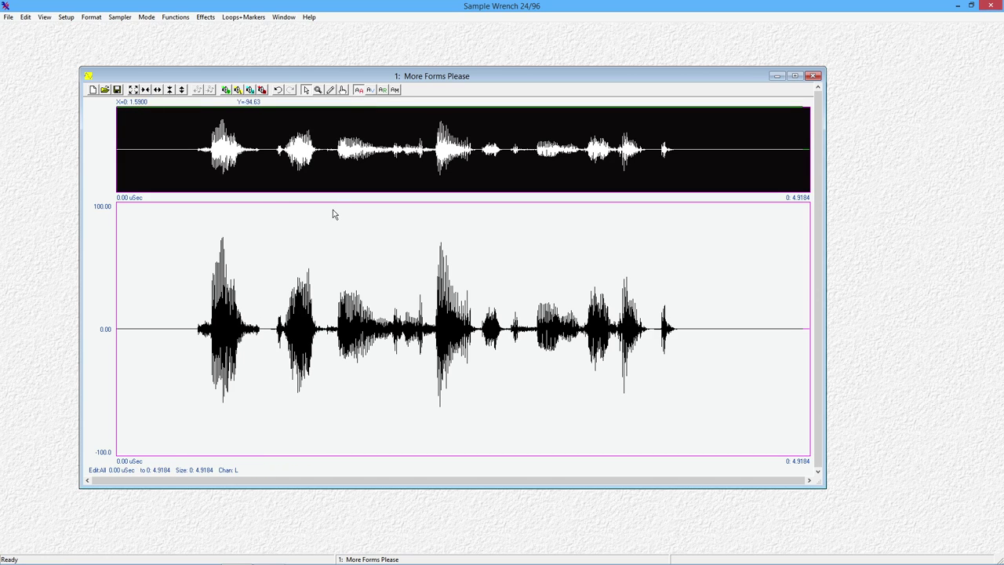
key(space)
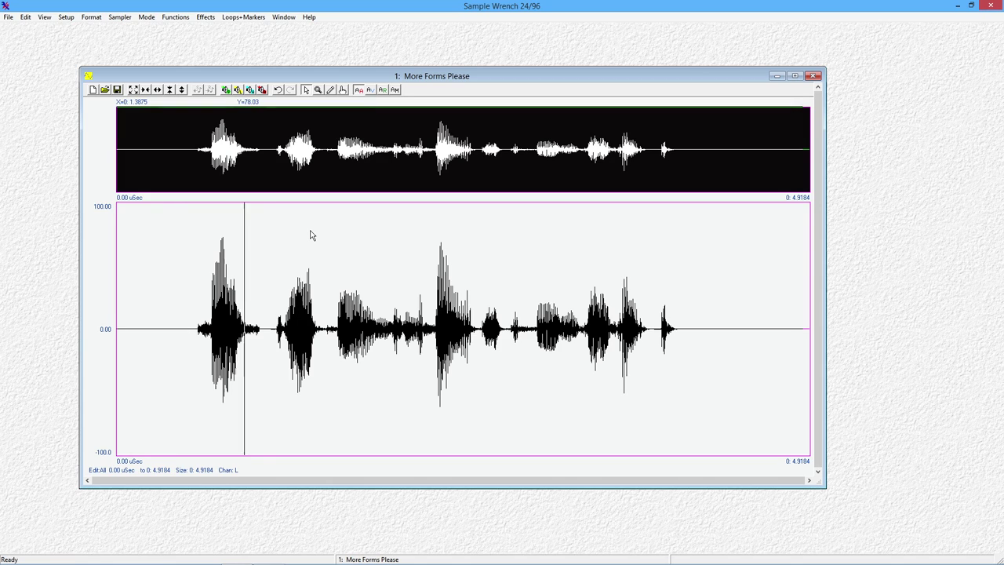
key(space)
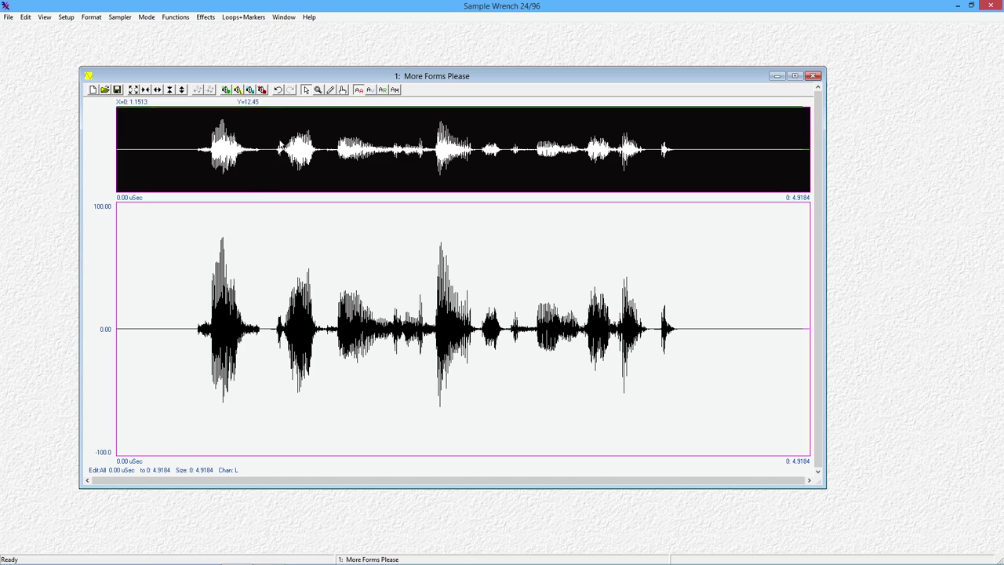
Undo the section move, then look through the Functions and Effects menus without applying anything.
click(279, 90)
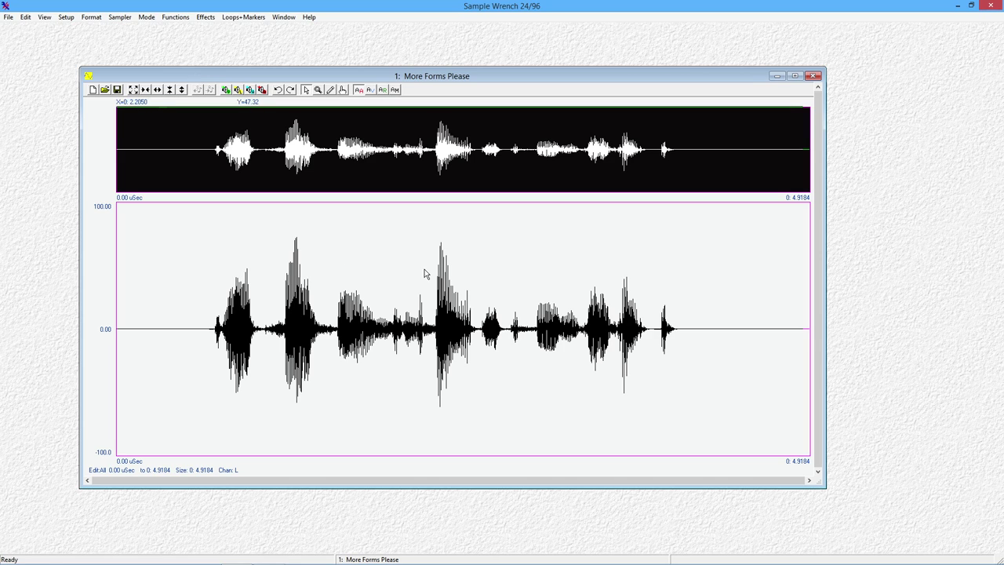
click(175, 17)
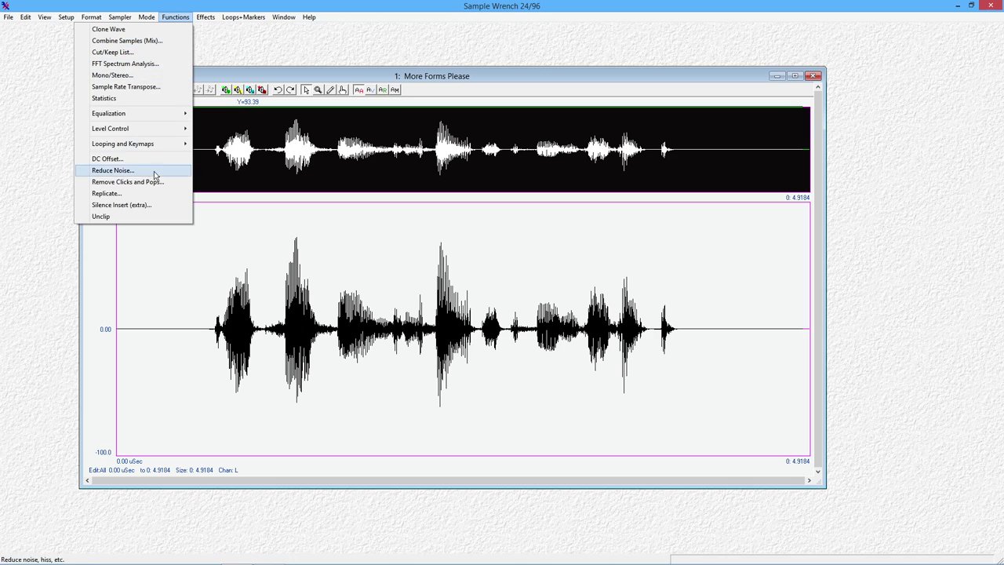
mouse_move(205, 16)
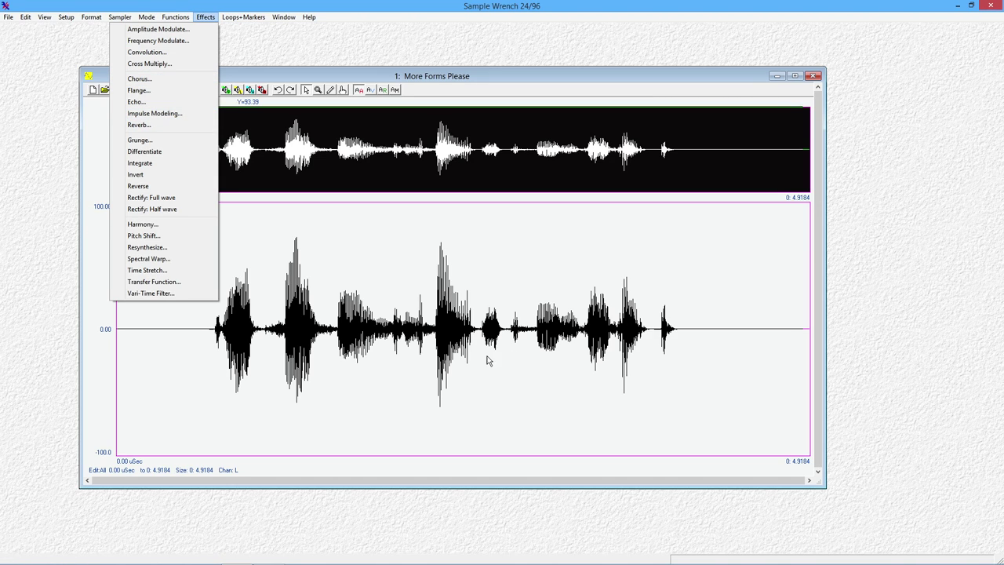
click(260, 7)
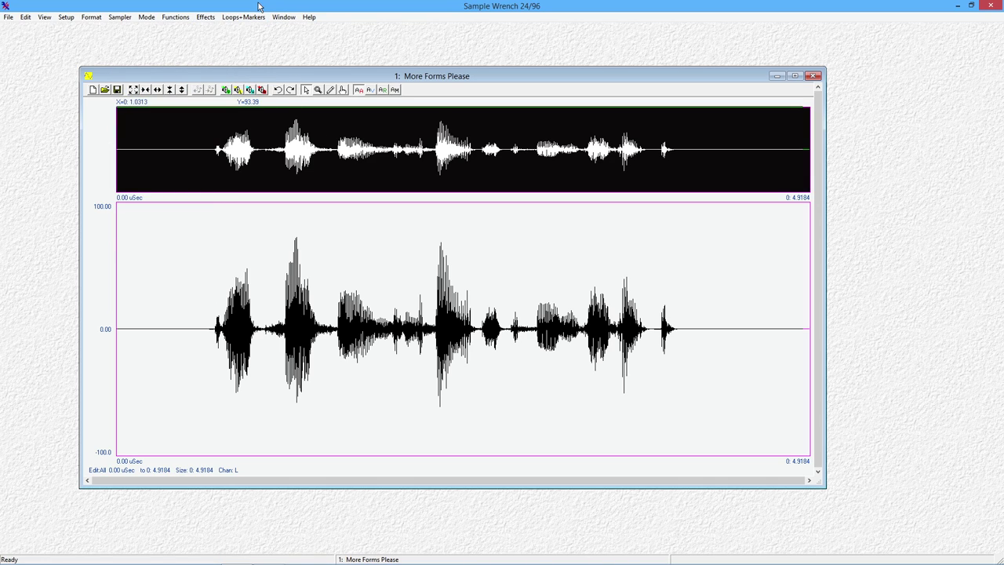